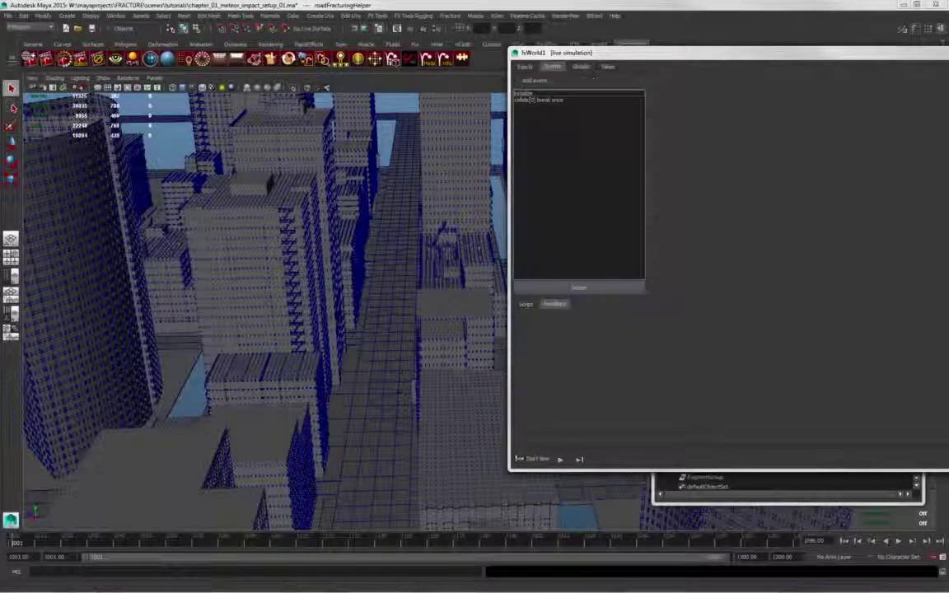
# Step: Delete the "break once" collide event from the world's event list
pyautogui.click(527, 99)
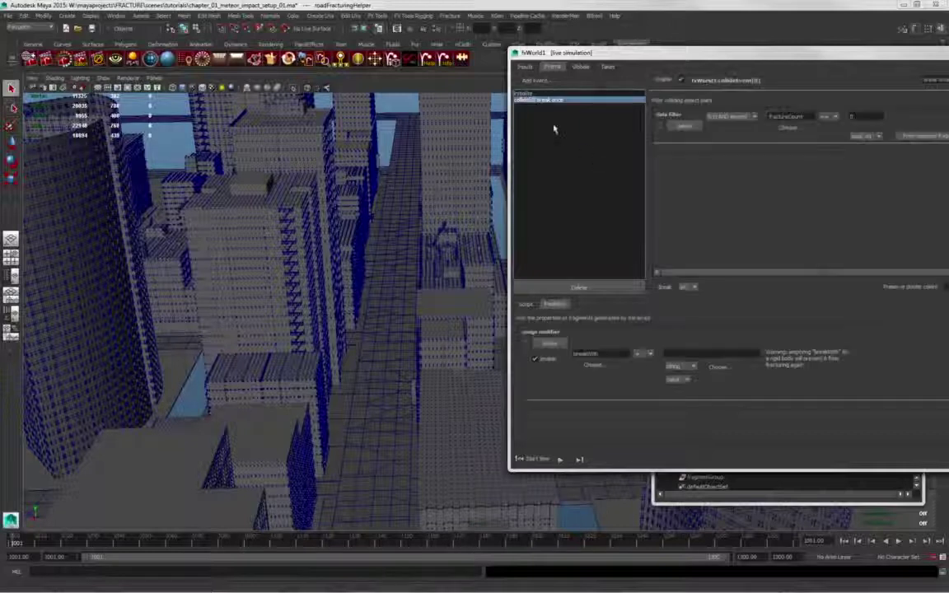
pyautogui.moveTo(690, 56); pyautogui.dragTo(493, 52)
pyautogui.click(375, 285)
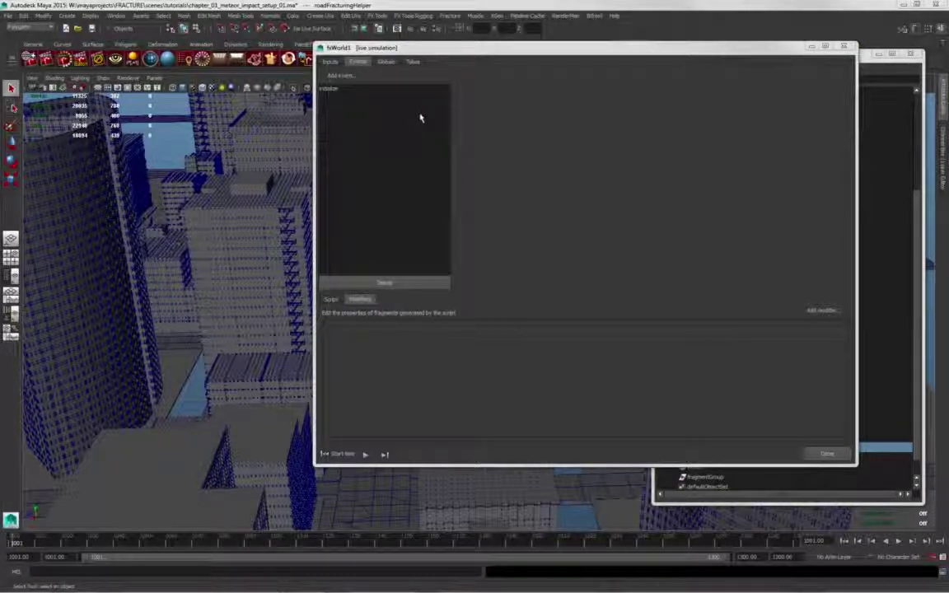
# Step: Add an animated bomb event to the world and delete its object filter
pyautogui.click(343, 76)
pyautogui.moveTo(366, 80)
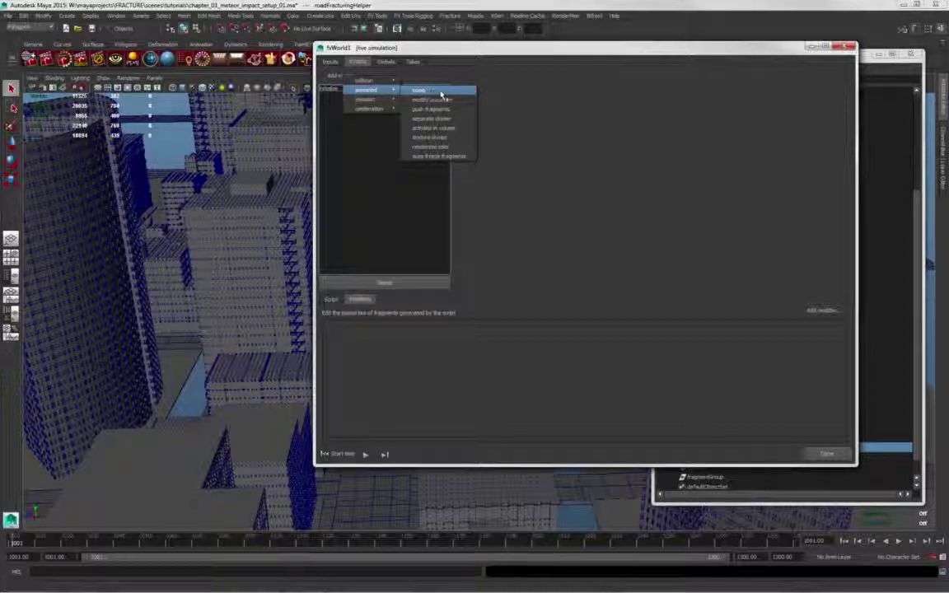
pyautogui.click(440, 91)
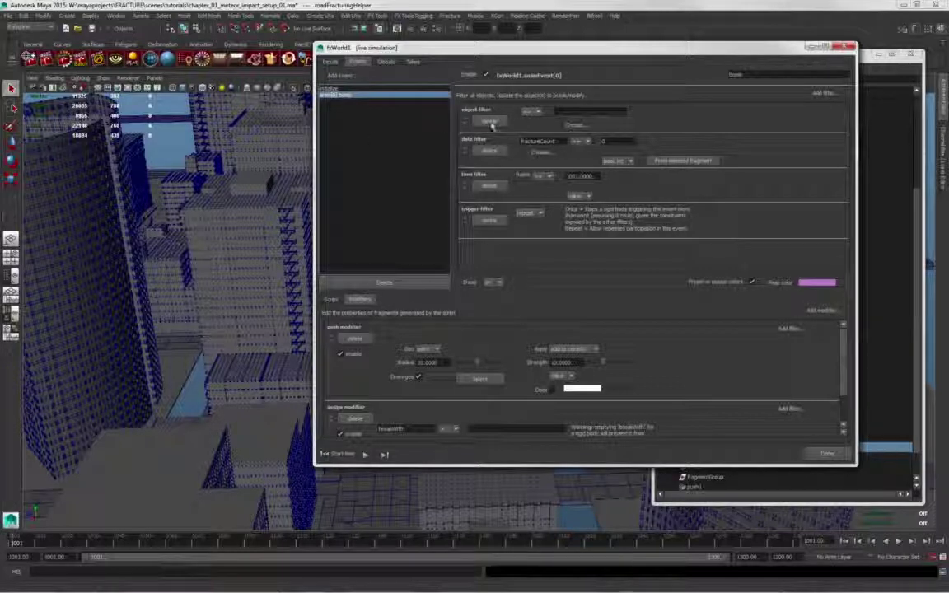
pyautogui.click(490, 122)
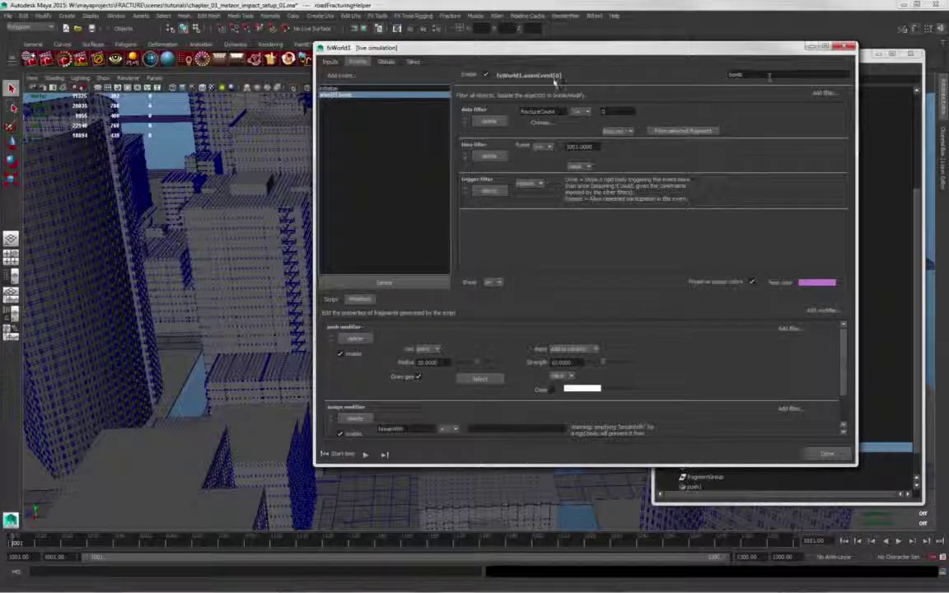
# Step: Rename the bomb event to meteor_impact
pyautogui.moveTo(745, 75); pyautogui.dragTo(715, 82)
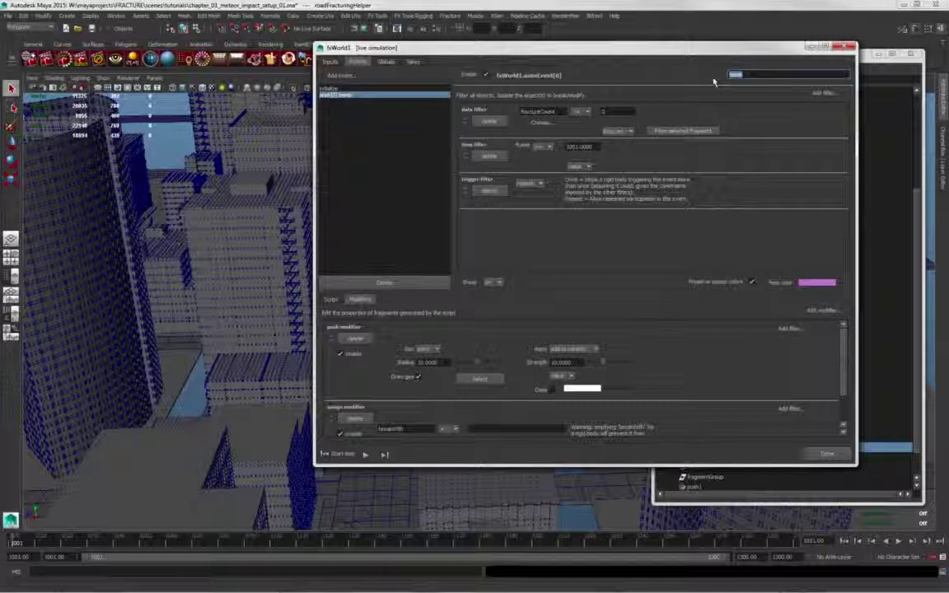
pyautogui.write('n')
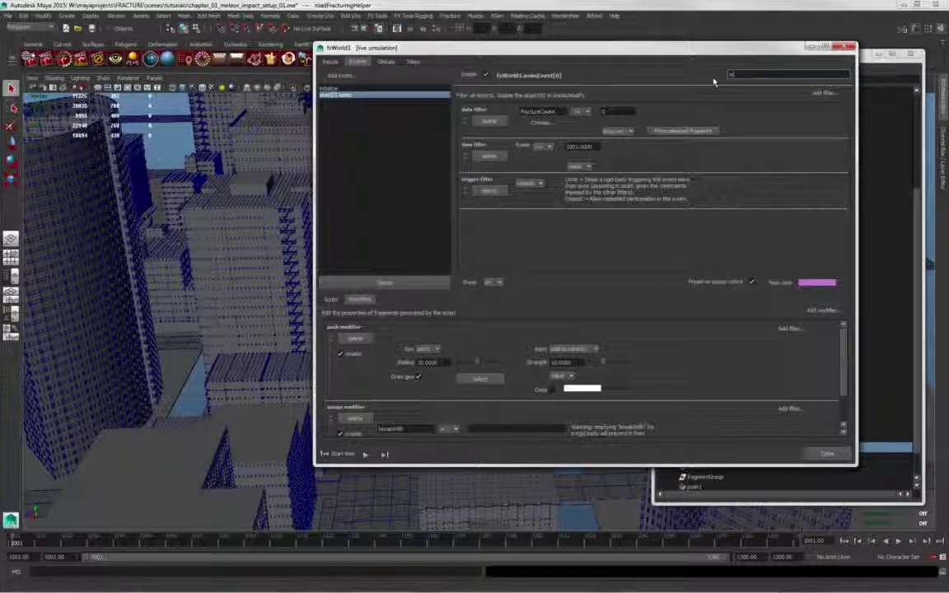
pyautogui.write('eteor')
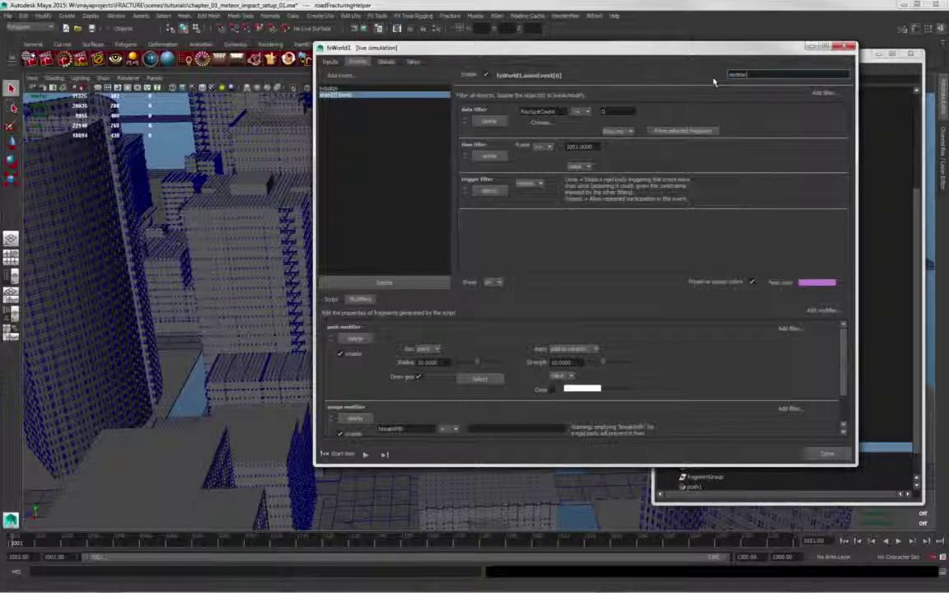
pyautogui.write('_impact')
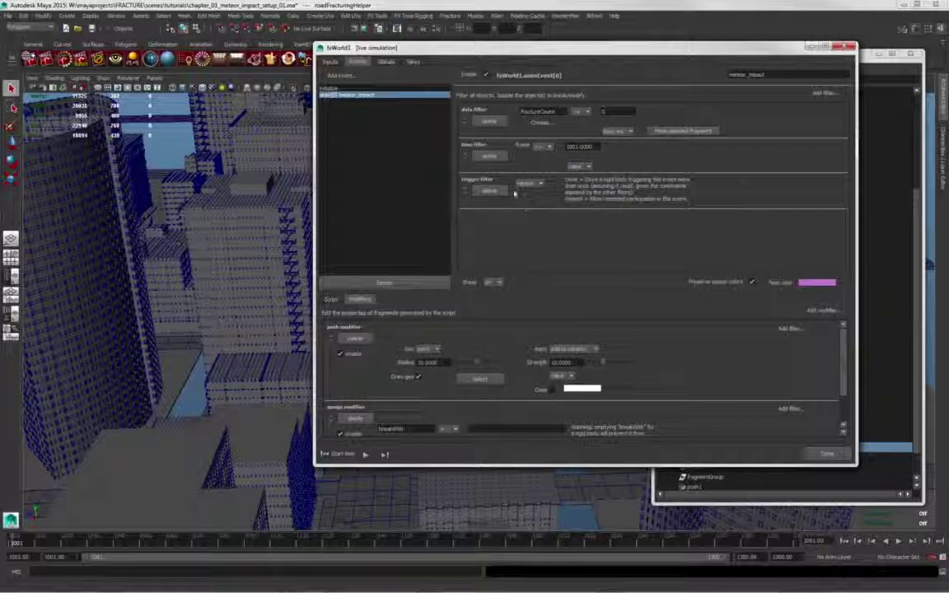
# Step: Set the frame value in the meteor_impact event's time filter
pyautogui.click(541, 147)
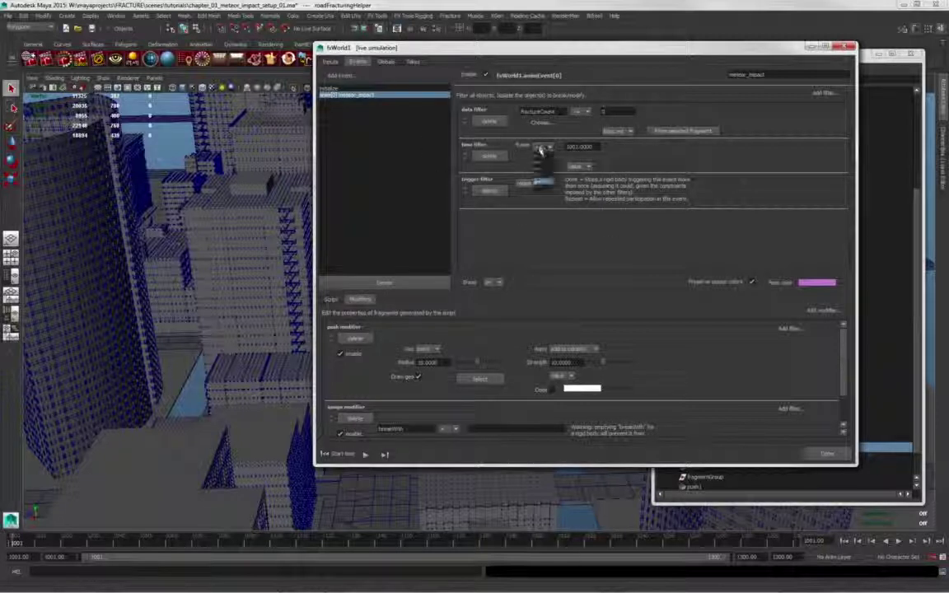
pyautogui.click(543, 149)
pyautogui.moveTo(595, 147); pyautogui.dragTo(560, 147)
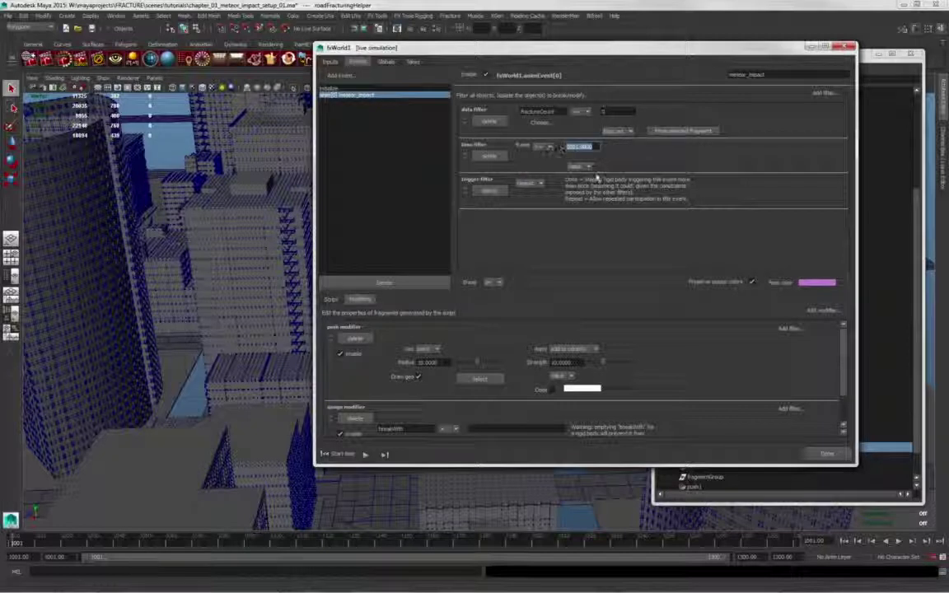
pyautogui.write('0')
pyautogui.press('Return')
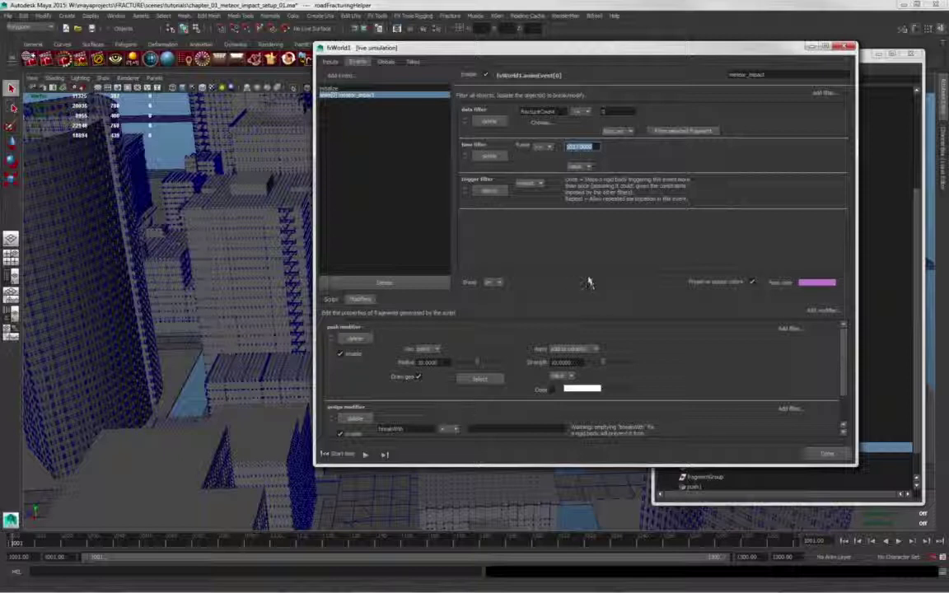
# Step: Enlarge the modifiers area, uncover the city view, and run the live simulation briefly to preview the meteor_impact event before stopping it
pyautogui.moveTo(589, 290); pyautogui.dragTo(587, 253)
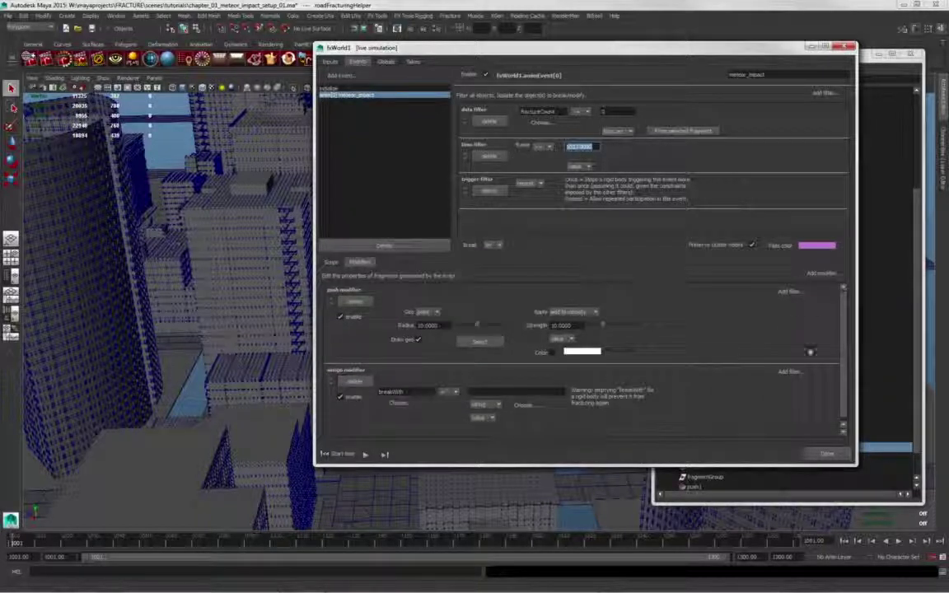
pyautogui.scroll(-1, 837, 308)
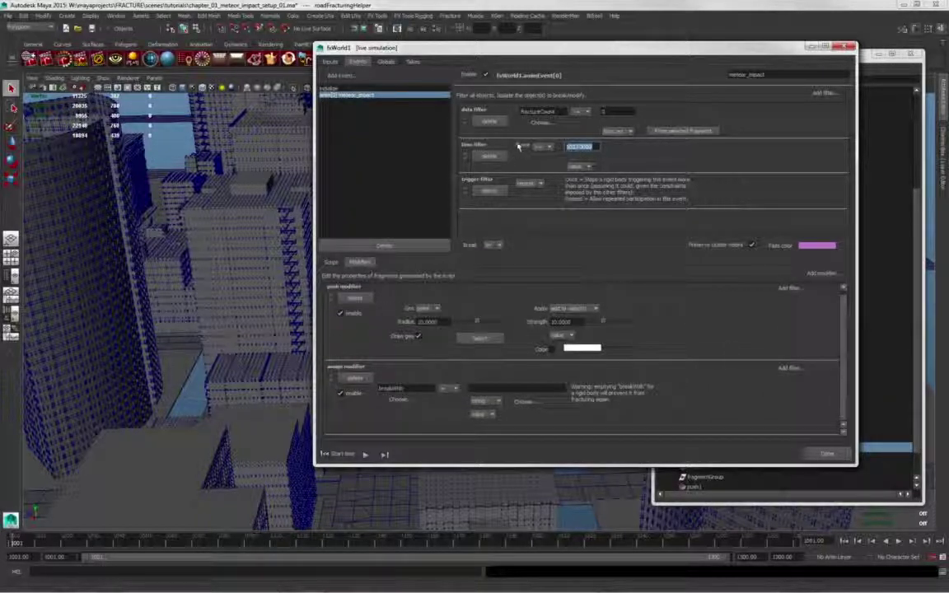
pyautogui.moveTo(441, 45); pyautogui.dragTo(709, 64)
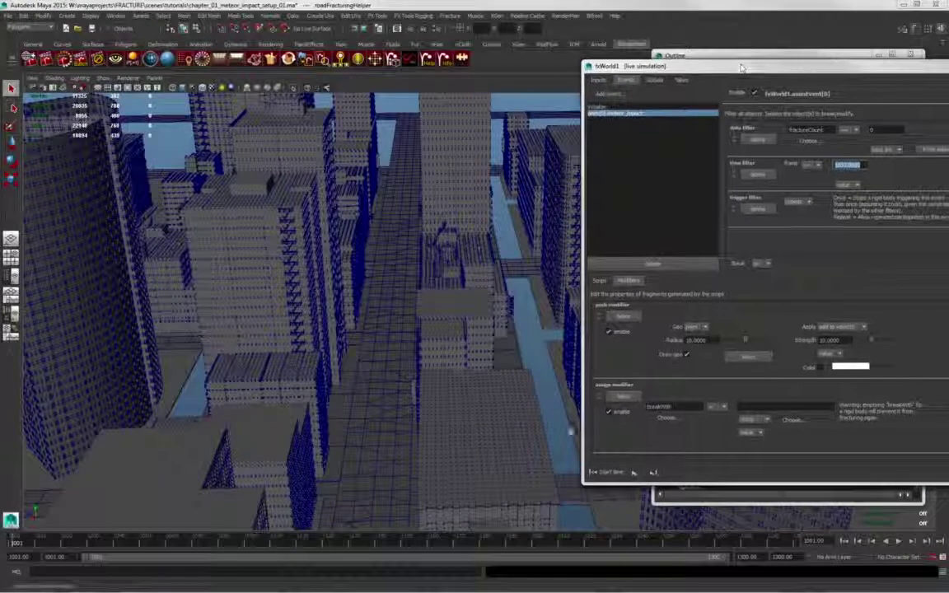
pyautogui.click(633, 472)
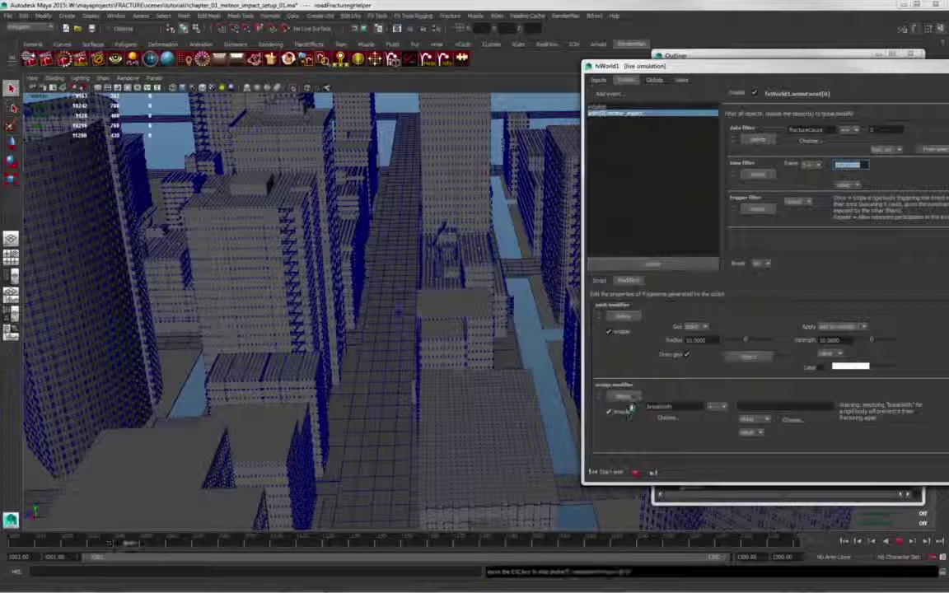
pyautogui.click(633, 473)
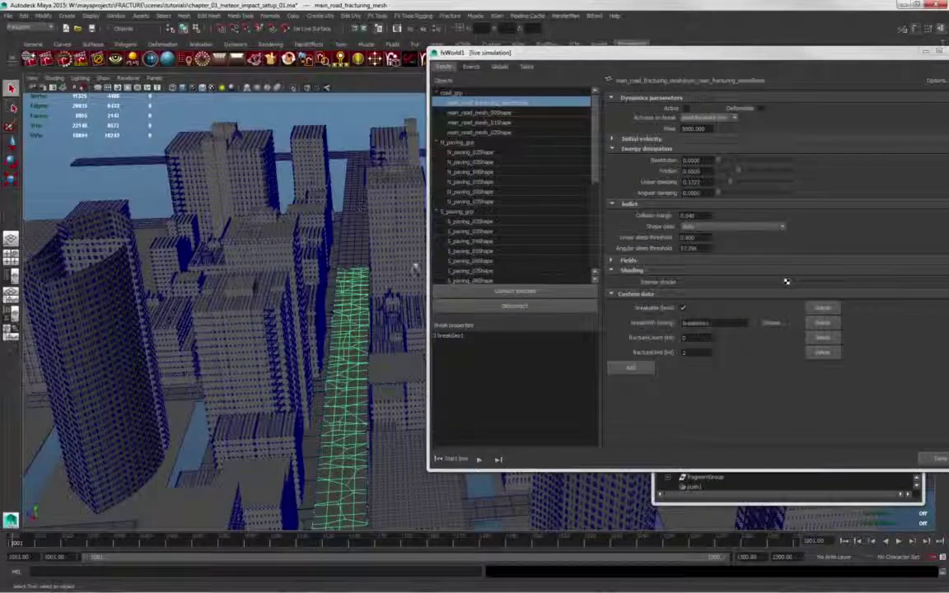
# Step: Enlarge the objects list, check which break properties main_road_fracturing_meshShape uses, and open the breakGeo1 settings
pyautogui.moveTo(516, 314); pyautogui.dragTo(500, 345)
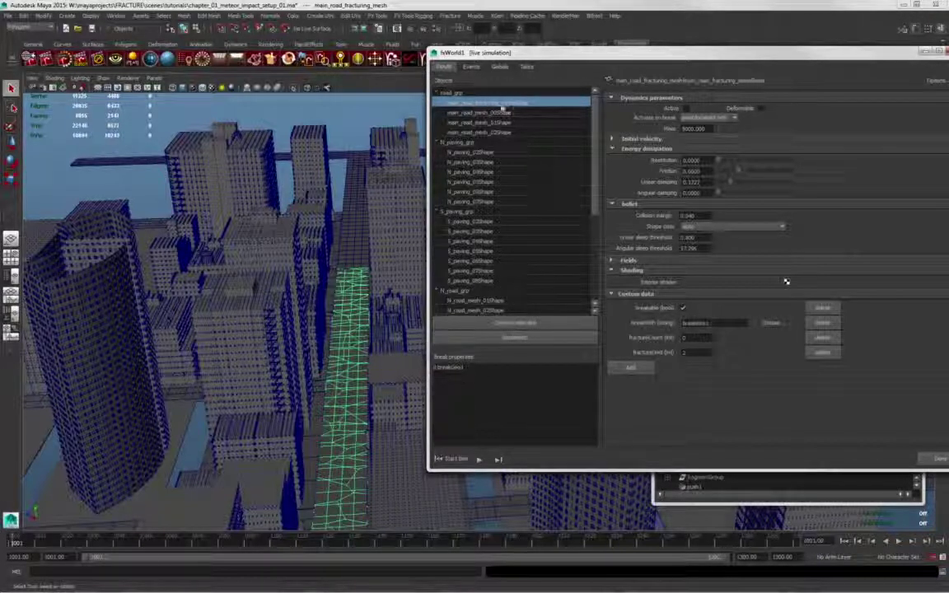
pyautogui.click(491, 113)
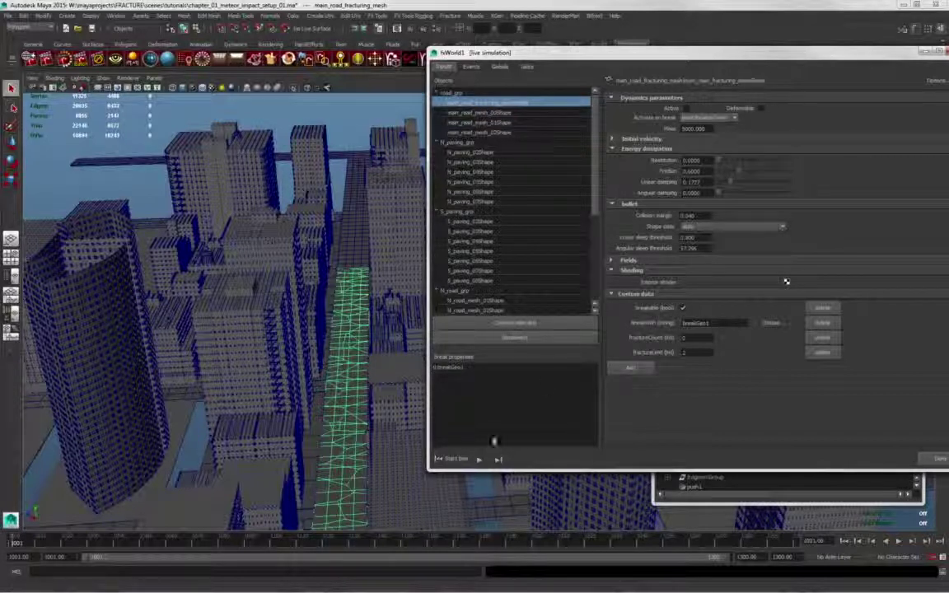
pyautogui.click(454, 368)
pyautogui.click(483, 102)
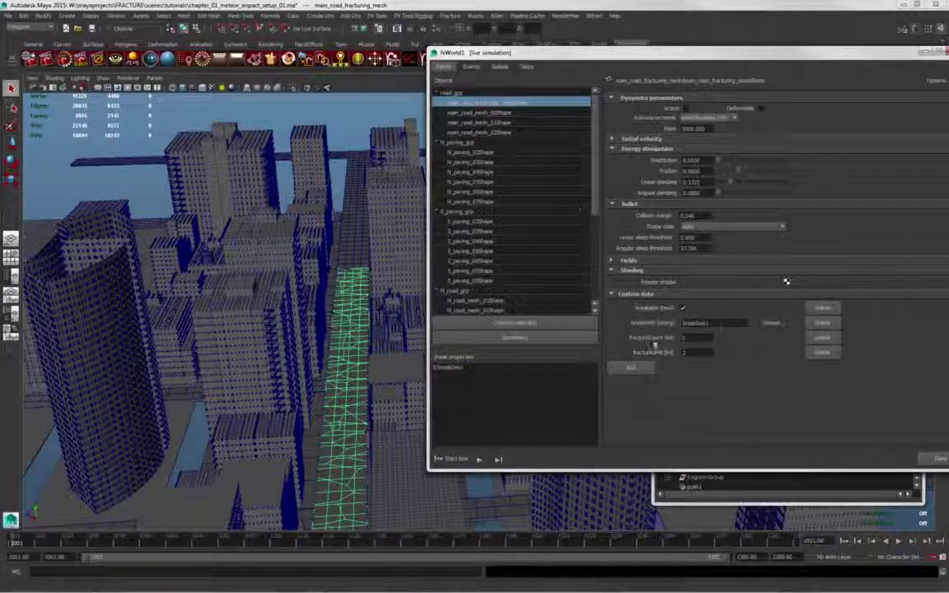
pyautogui.doubleClick(720, 323)
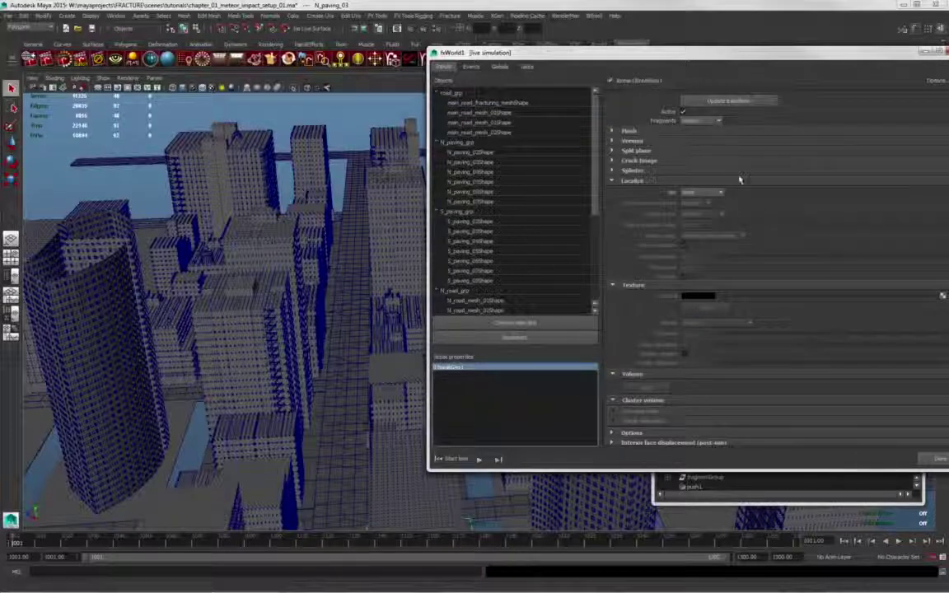
# Step: Localize the breakGeo1 fracturing by paint and set its Voronoi point cloud distribution to cluster
pyautogui.click(700, 192)
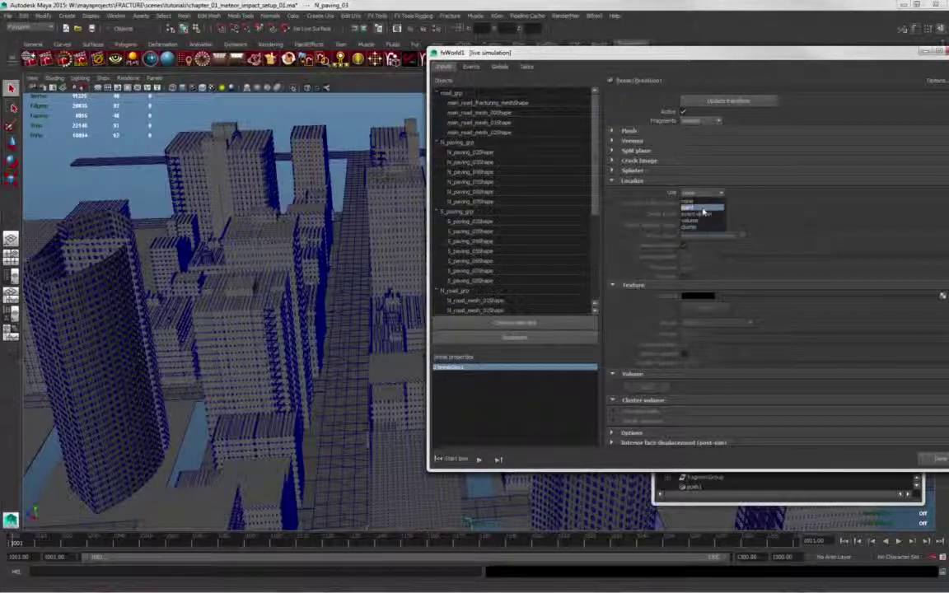
pyautogui.click(702, 211)
pyautogui.click(650, 141)
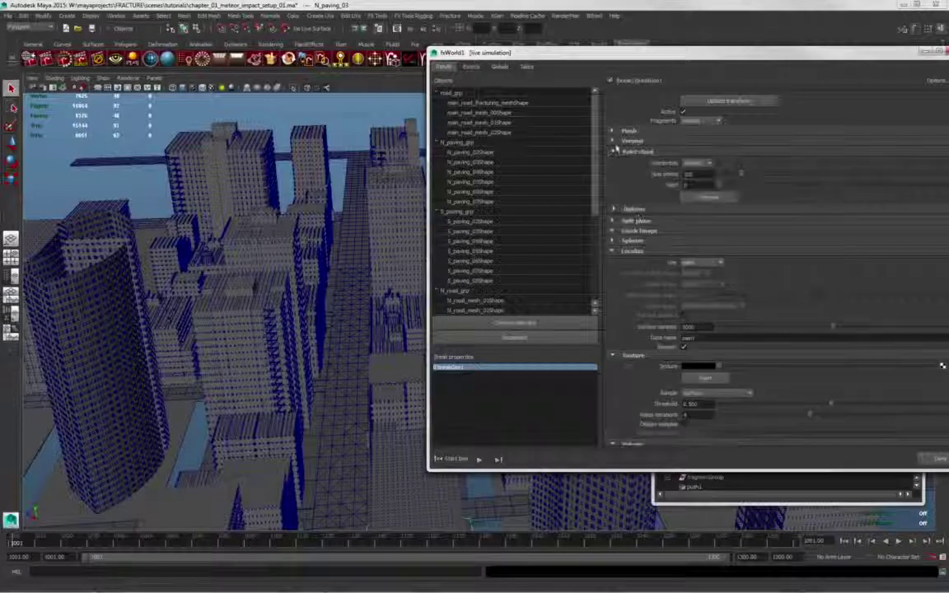
pyautogui.click(696, 163)
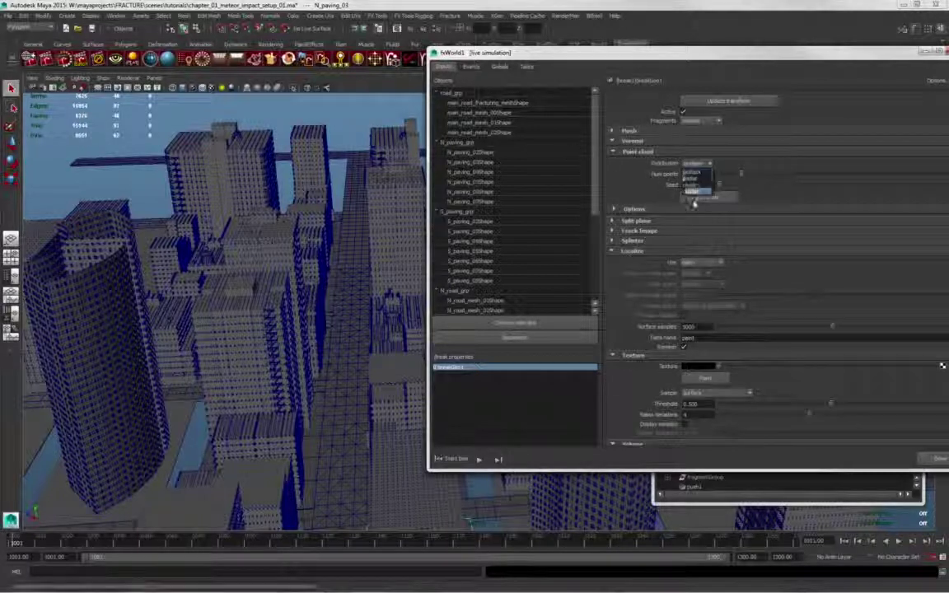
pyautogui.click(685, 168)
pyautogui.click(694, 163)
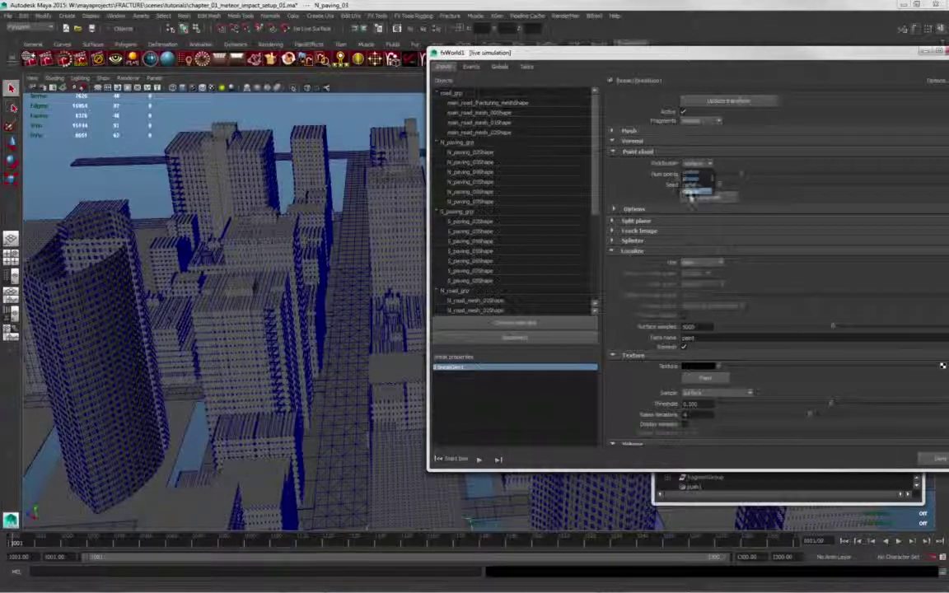
pyautogui.click(695, 192)
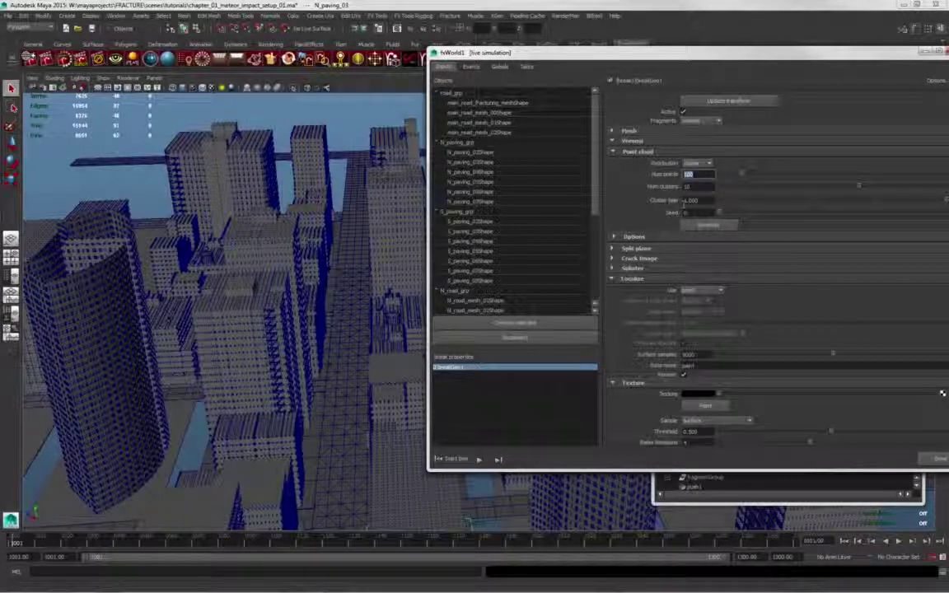
# Step: Set the breakGeo1 point cloud to 1000 points and 50 clusters with a cluster bias of 0.580
pyautogui.write('0')
pyautogui.press('Return')
pyautogui.moveTo(696, 186); pyautogui.dragTo(664, 194)
pyautogui.write('50')
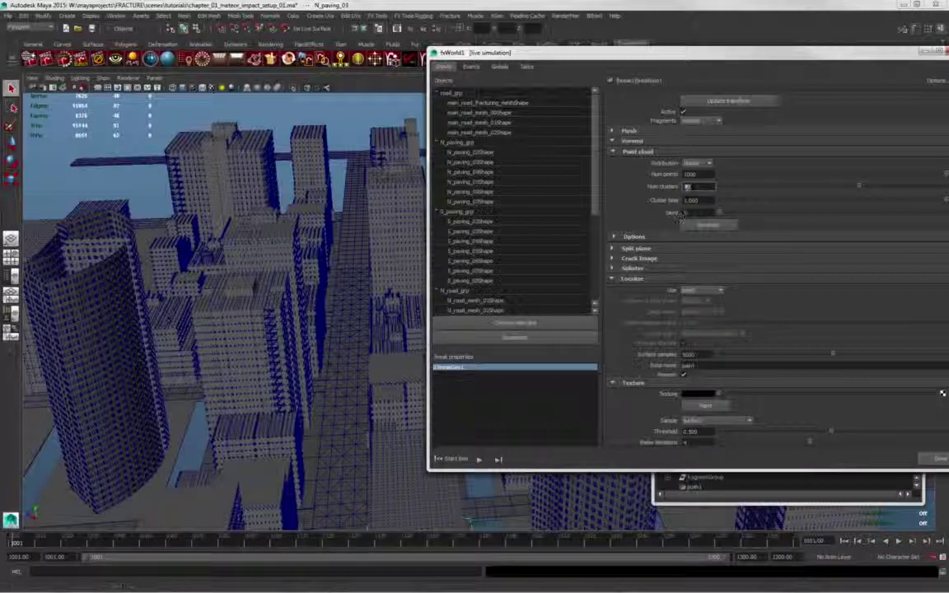
pyautogui.write('50')
pyautogui.moveTo(709, 201); pyautogui.dragTo(675, 206)
pyautogui.write('0.580')
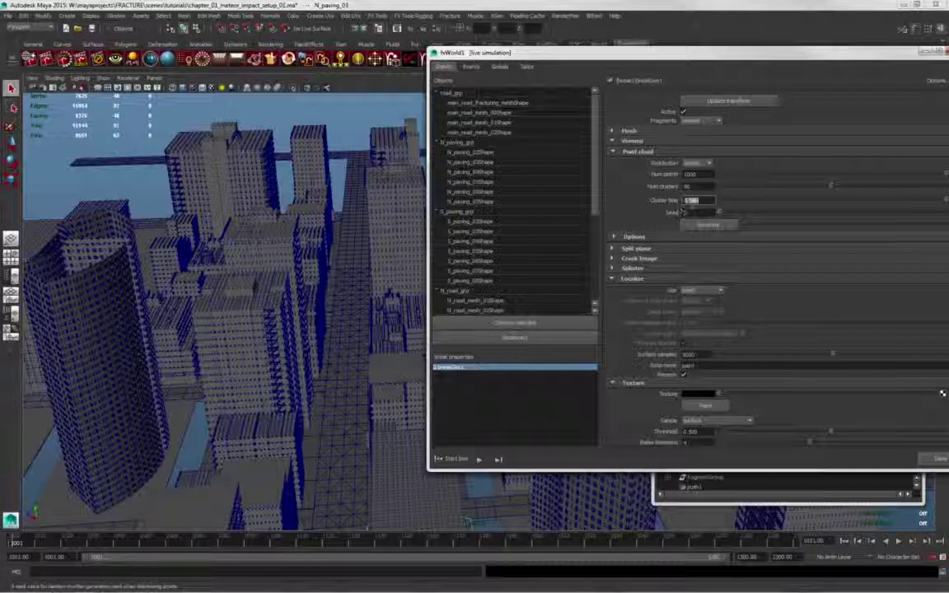
pyautogui.press('Return')
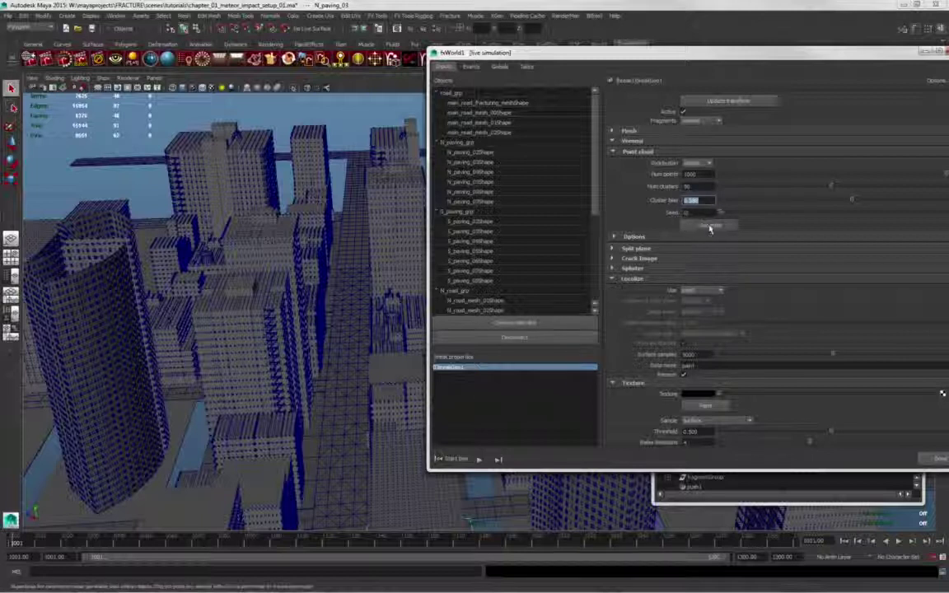
# Step: Clear the object selection, view the main road from above between the buildings, and open the world's simulation globals
pyautogui.keyDown('alt'); pyautogui.moveTo(293, 405); pyautogui.dragTo(256, 219, button='middle'); pyautogui.keyUp('alt')
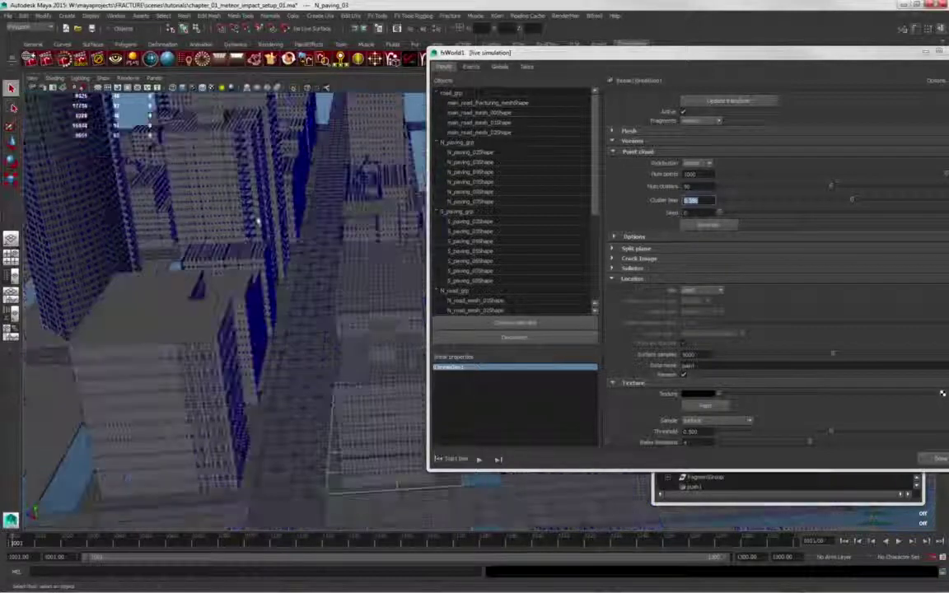
pyautogui.keyDown('alt'); pyautogui.moveTo(257, 219); pyautogui.dragTo(268, 252); pyautogui.keyUp('alt')
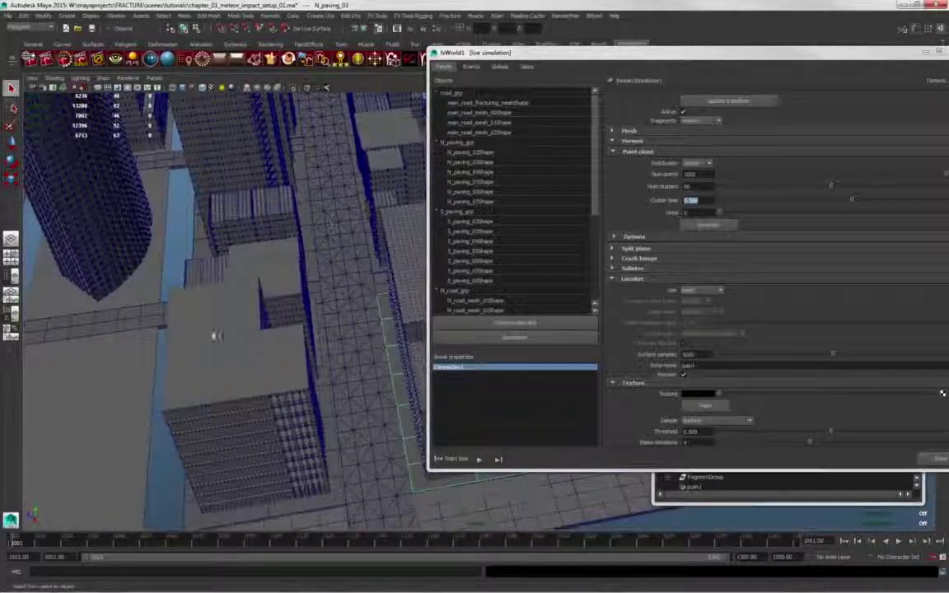
pyautogui.click(183, 245)
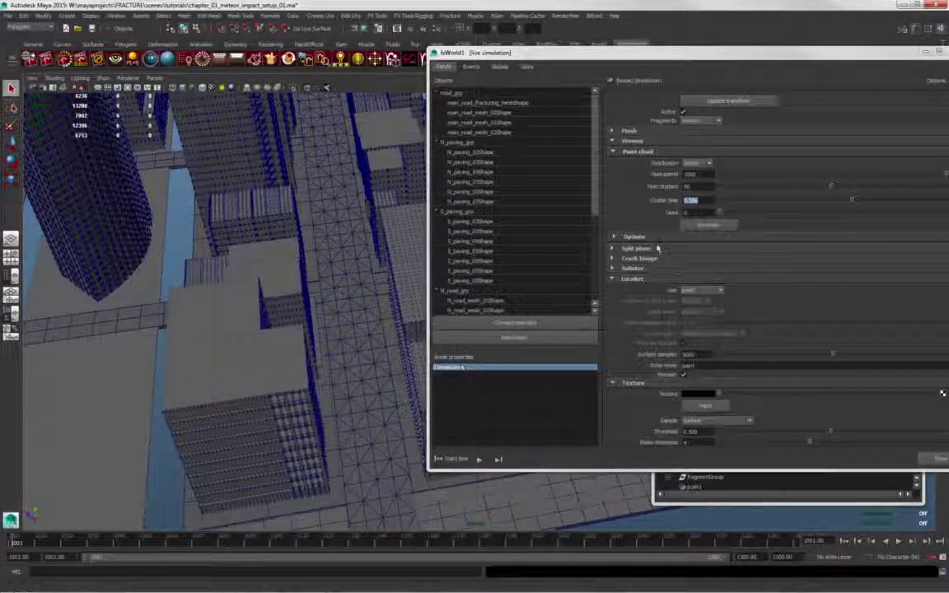
pyautogui.moveTo(691, 56); pyautogui.dragTo(715, 85)
pyautogui.keyDown('alt'); pyautogui.moveTo(406, 155); pyautogui.dragTo(159, 392); pyautogui.keyUp('alt')
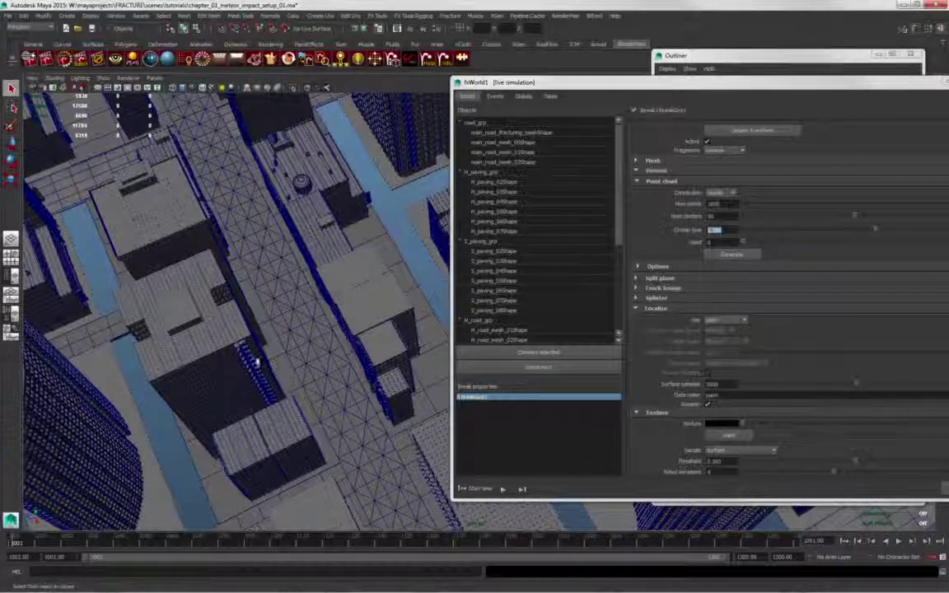
pyautogui.keyDown('alt'); pyautogui.moveTo(231, 326); pyautogui.dragTo(338, 272); pyautogui.keyUp('alt')
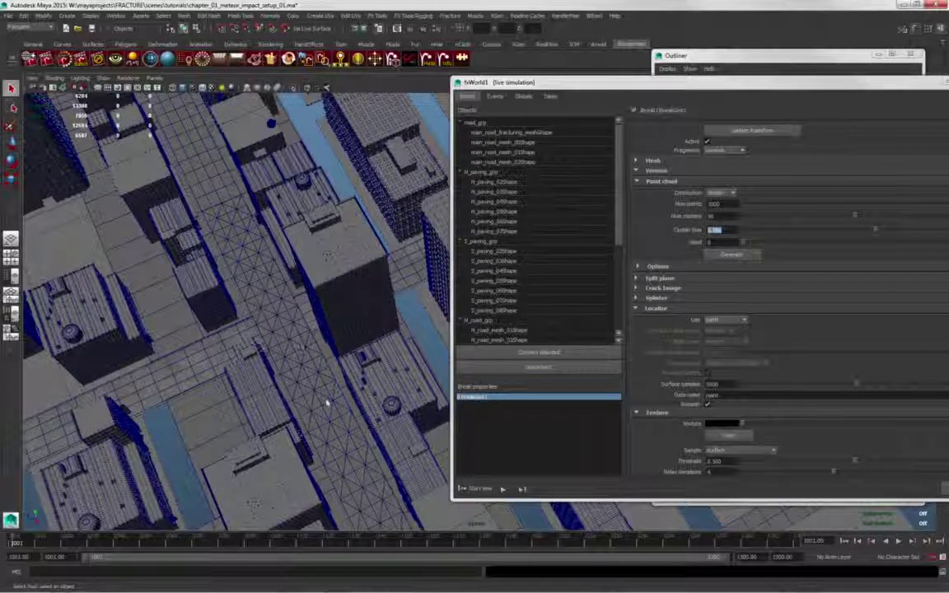
pyautogui.click(527, 98)
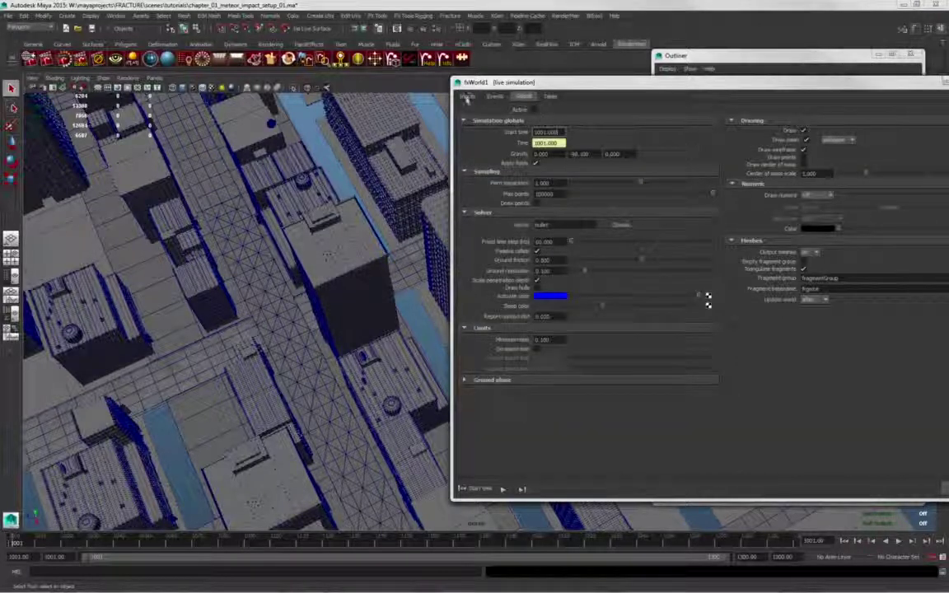
# Step: Play the simulation and move to the frame where the meteor reaches the main road
pyautogui.click(466, 97)
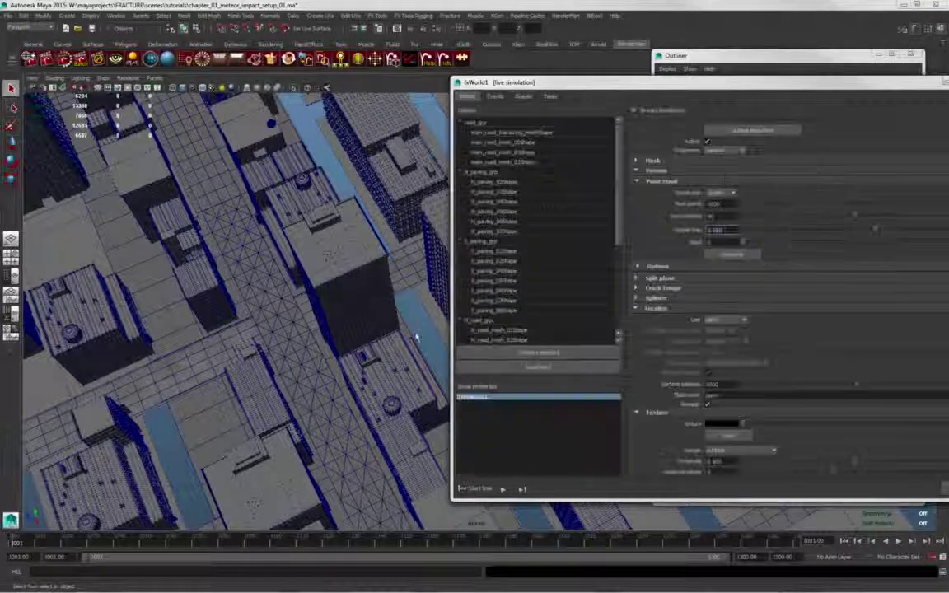
pyautogui.click(502, 490)
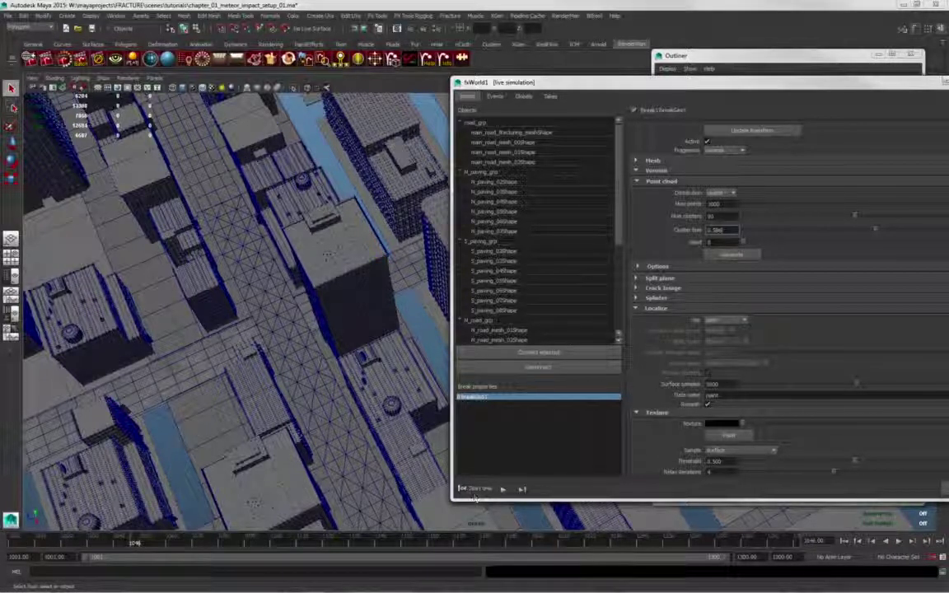
pyautogui.click(105, 544)
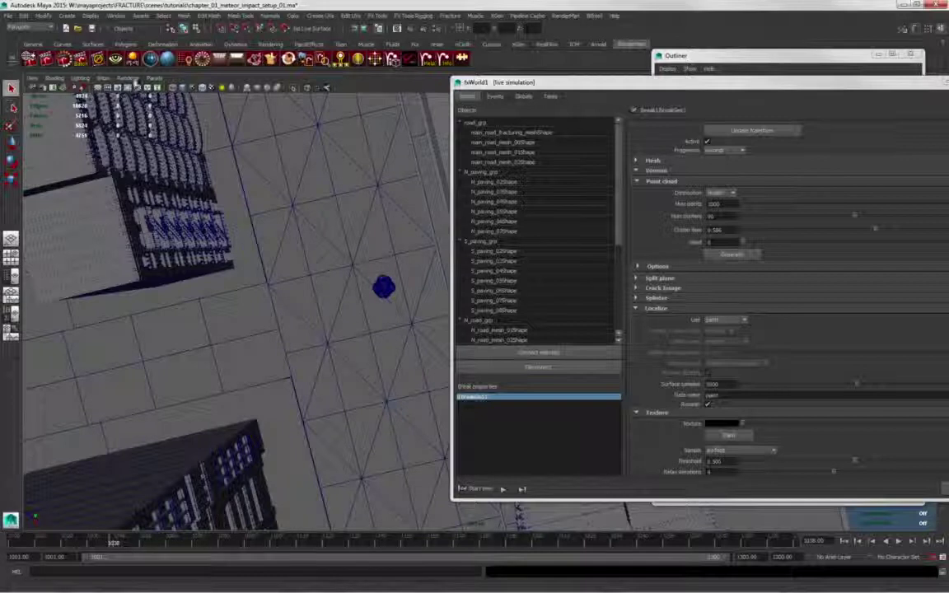
# Step: Start painting the breakGeo1 localize texture on the main road's fracturing mesh, with the simulation window moved clear of the toolbox side
pyautogui.click(371, 413)
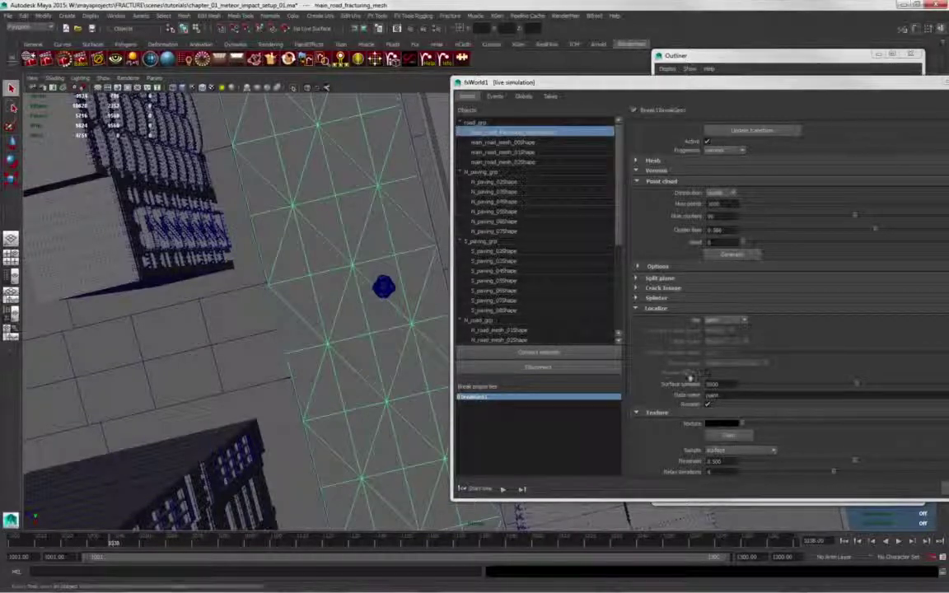
pyautogui.moveTo(576, 81); pyautogui.dragTo(519, 43)
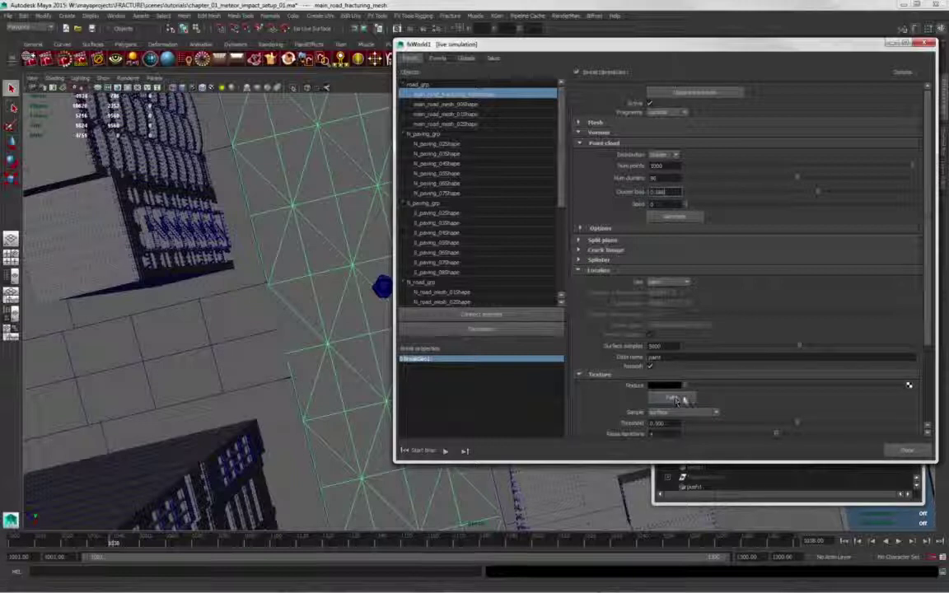
pyautogui.click(464, 361)
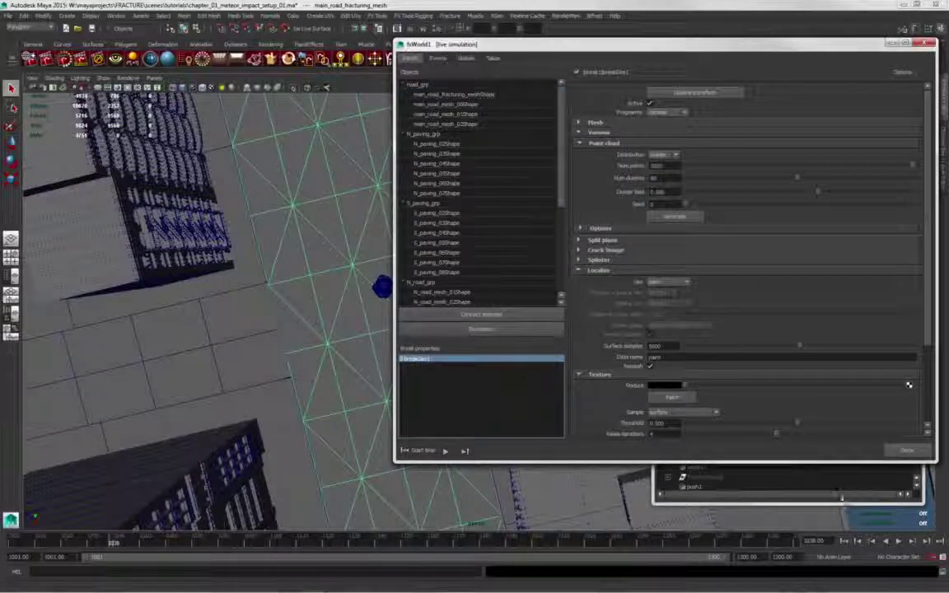
pyautogui.click(207, 305)
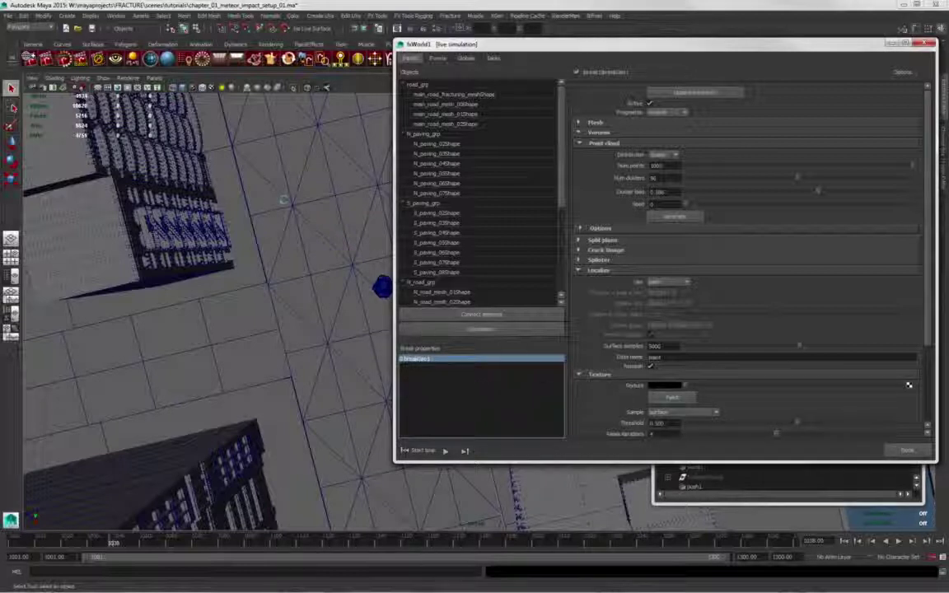
pyautogui.click(672, 397)
# Step: Turn off the default material in the viewport and view the paint surface on the road from above
pyautogui.click(54, 77)
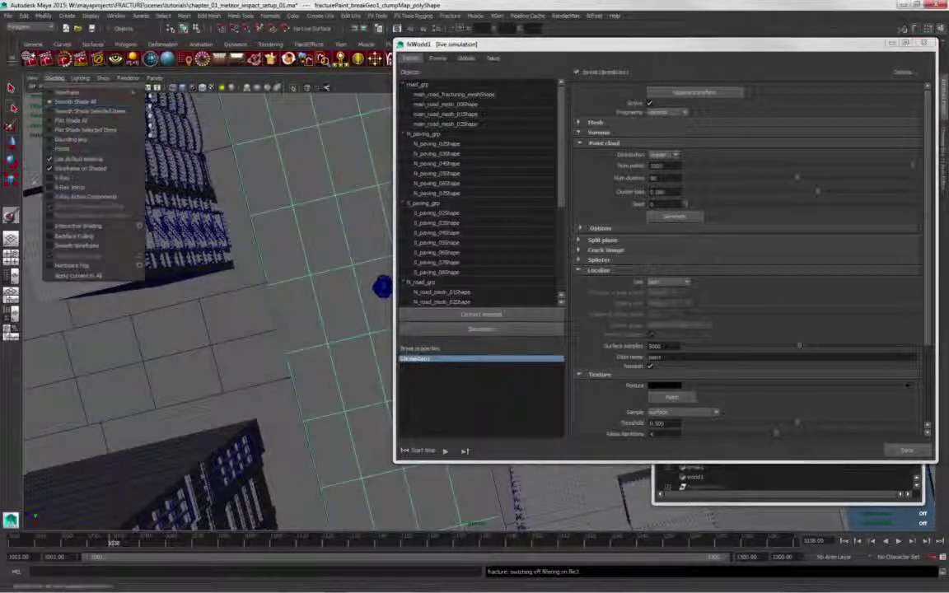
pyautogui.click(69, 160)
pyautogui.moveTo(202, 282)
pyautogui.keyDown('alt'); pyautogui.mouseDown()
pyautogui.moveTo(259, 340)
pyautogui.moveTo(364, 320)
pyautogui.moveTo(350, 312)
pyautogui.mouseUp(); pyautogui.keyUp('alt')
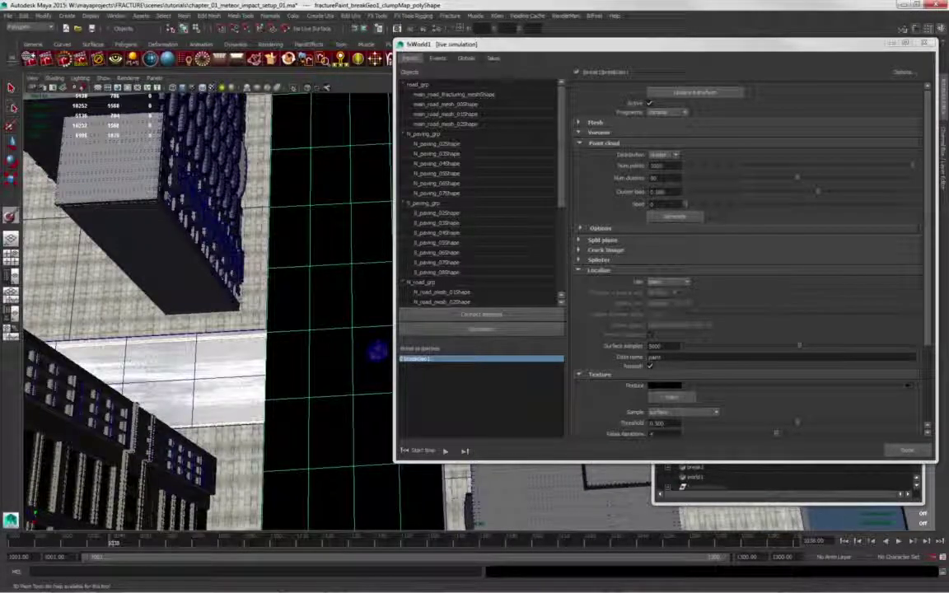
# Step: Bring up the 3D Paint Tool settings and paint a white, irregular star-shaped impact area on the road around the meteor
pyautogui.doubleClick(10, 216)
pyautogui.moveTo(296, 149); pyautogui.dragTo(603, 132)
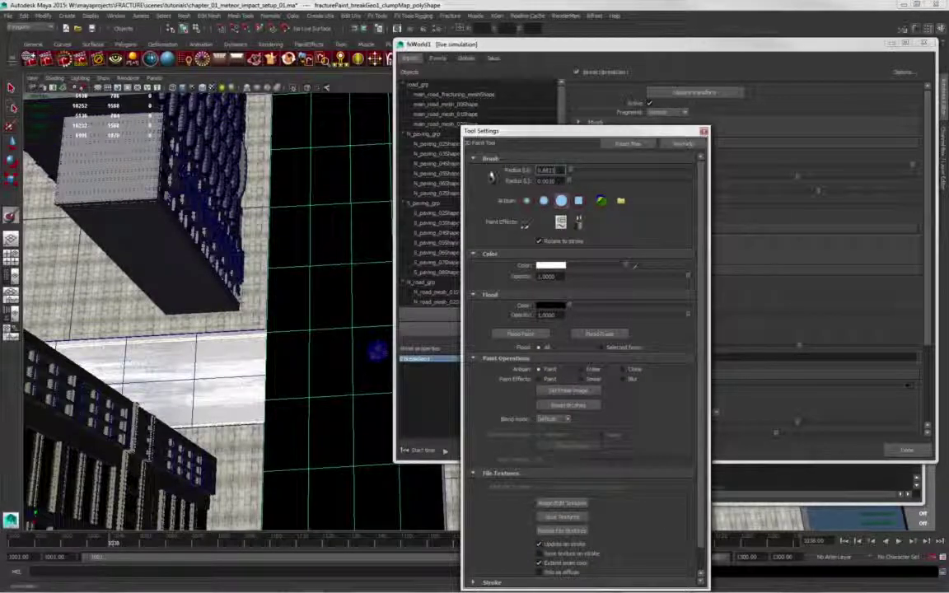
pyautogui.moveTo(553, 140); pyautogui.dragTo(692, 135)
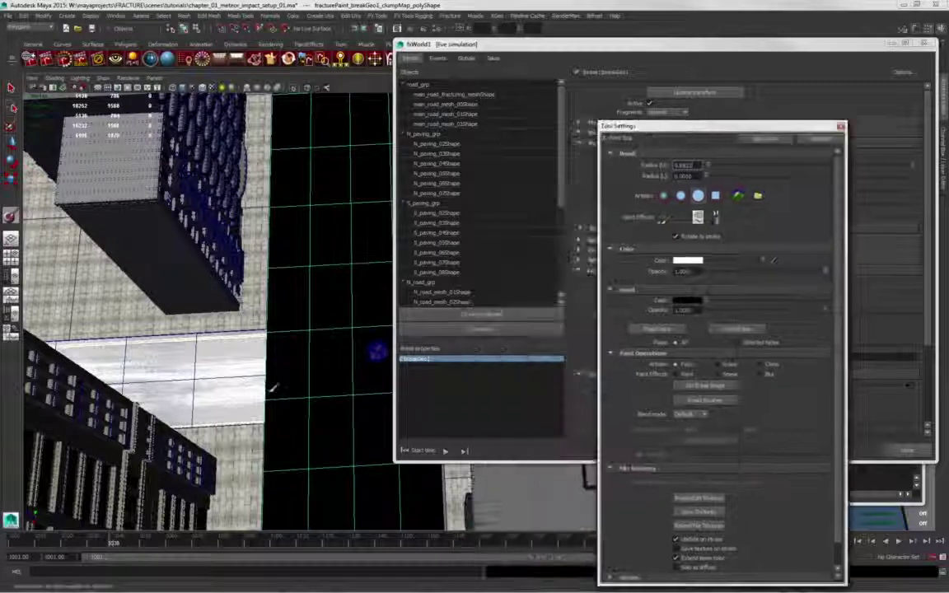
pyautogui.keyDown('alt'); pyautogui.moveTo(275, 388); pyautogui.dragTo(292, 322); pyautogui.keyUp('alt')
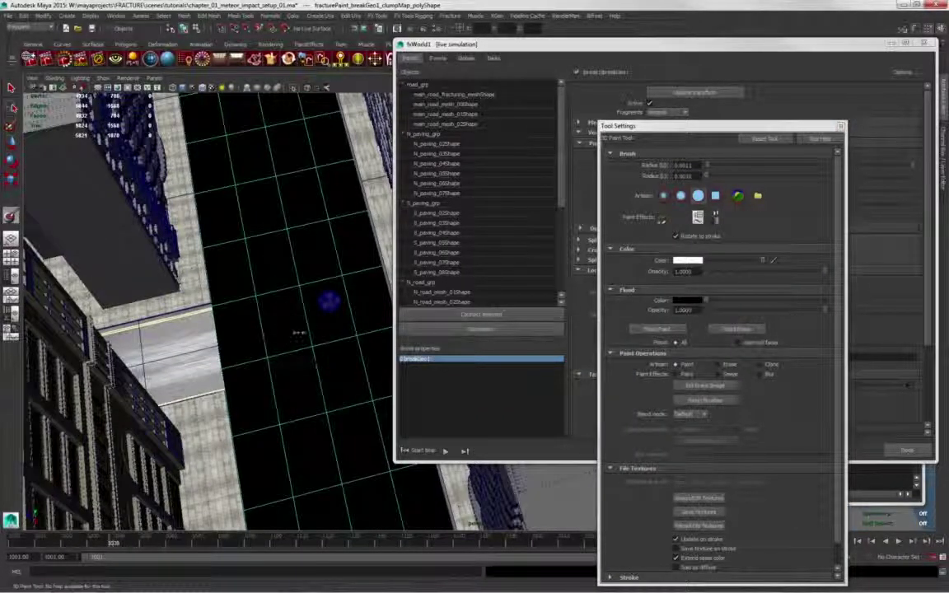
pyautogui.moveTo(323, 359)
pyautogui.mouseDown()
pyautogui.moveTo(345, 318)
pyautogui.moveTo(328, 298)
pyautogui.moveTo(303, 364)
pyautogui.moveTo(282, 275)
pyautogui.moveTo(322, 214)
pyautogui.moveTo(274, 158)
pyautogui.moveTo(239, 223)
pyautogui.mouseUp()
pyautogui.moveTo(216, 313); pyautogui.dragTo(247, 367)
pyautogui.moveTo(272, 263)
pyautogui.mouseDown()
pyautogui.moveTo(264, 235)
pyautogui.moveTo(338, 305)
pyautogui.moveTo(226, 405)
pyautogui.moveTo(310, 367)
pyautogui.moveTo(294, 365)
pyautogui.moveTo(267, 285)
pyautogui.moveTo(291, 251)
pyautogui.moveTo(338, 379)
pyautogui.mouseUp()
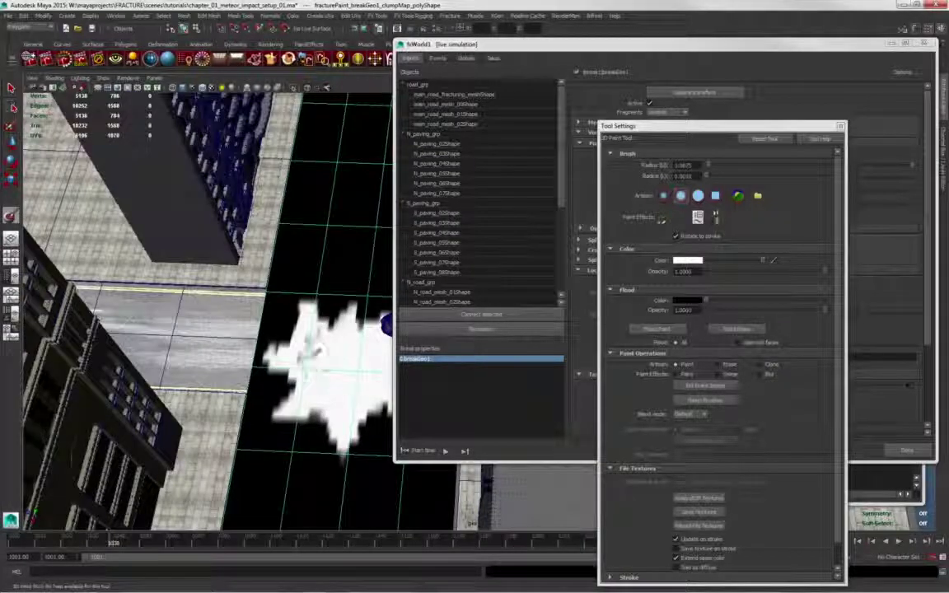
# Step: Switch to the Move tool, close the tool settings, check the painted fracture area from above, and return the simulation to its start time
pyautogui.moveTo(321, 371)
pyautogui.keyDown('alt'); pyautogui.mouseDown()
pyautogui.moveTo(282, 405)
pyautogui.moveTo(207, 201)
pyautogui.mouseUp(); pyautogui.keyUp('alt')
pyautogui.press('w')
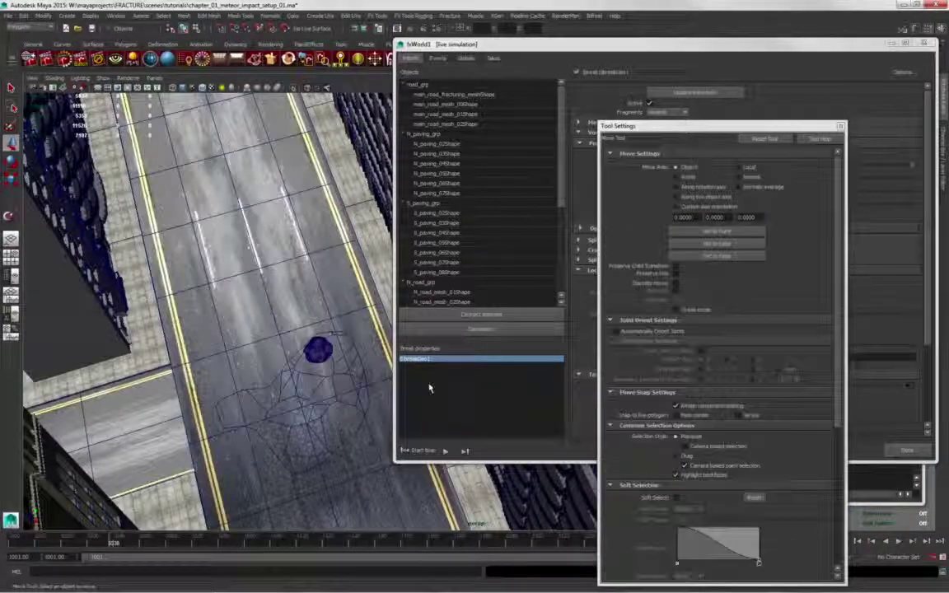
pyautogui.click(840, 126)
pyautogui.keyDown('alt'); pyautogui.moveTo(206, 437); pyautogui.dragTo(298, 341); pyautogui.keyUp('alt')
pyautogui.keyDown('alt'); pyautogui.moveTo(298, 341); pyautogui.dragTo(253, 254, button='right'); pyautogui.keyUp('alt')
pyautogui.keyDown('alt'); pyautogui.moveTo(253, 254); pyautogui.dragTo(383, 328); pyautogui.keyUp('alt')
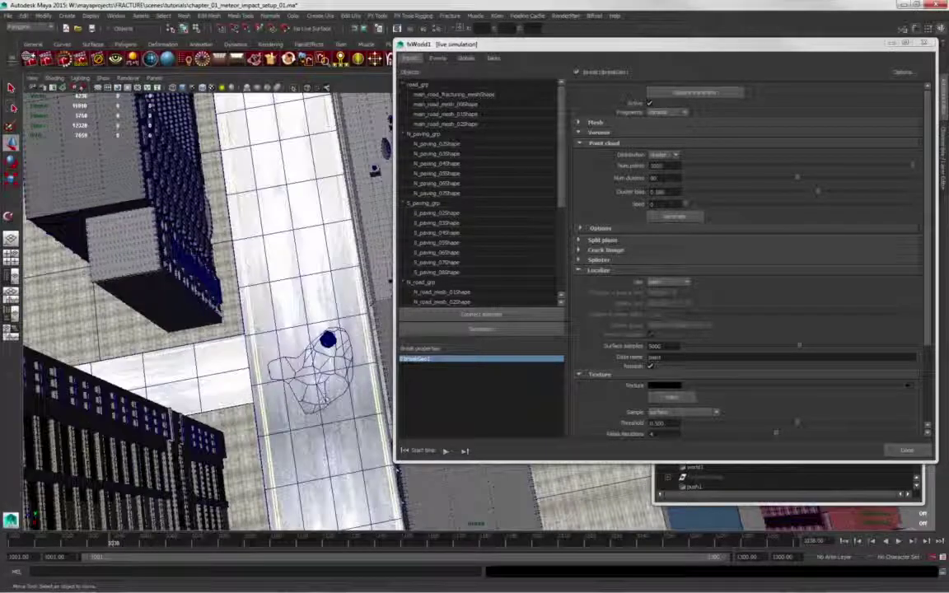
pyautogui.keyDown('alt'); pyautogui.moveTo(285, 314); pyautogui.dragTo(297, 334); pyautogui.keyUp('alt')
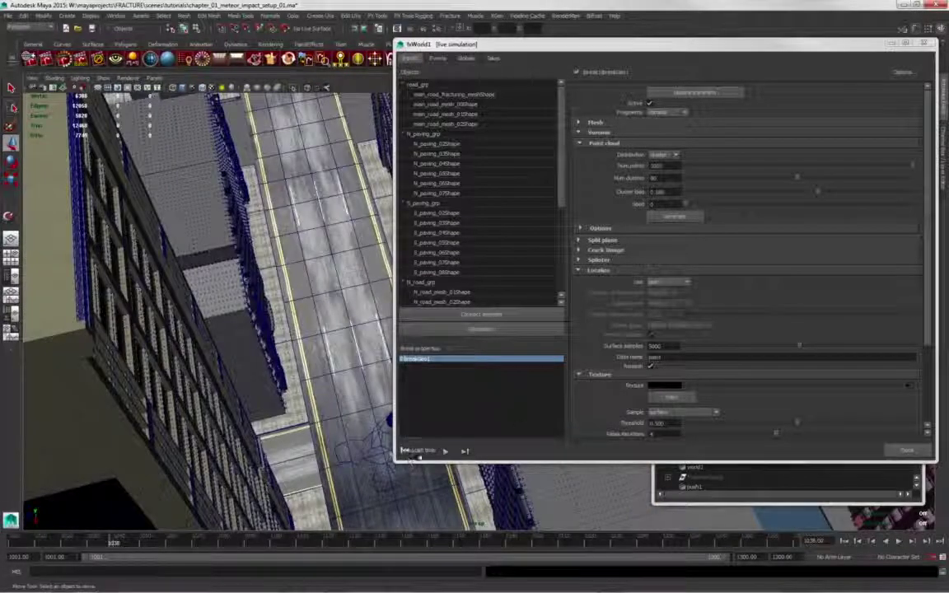
pyautogui.click(418, 453)
pyautogui.keyDown('alt'); pyautogui.moveTo(282, 404); pyautogui.dragTo(262, 285, button='middle'); pyautogui.keyUp('alt')
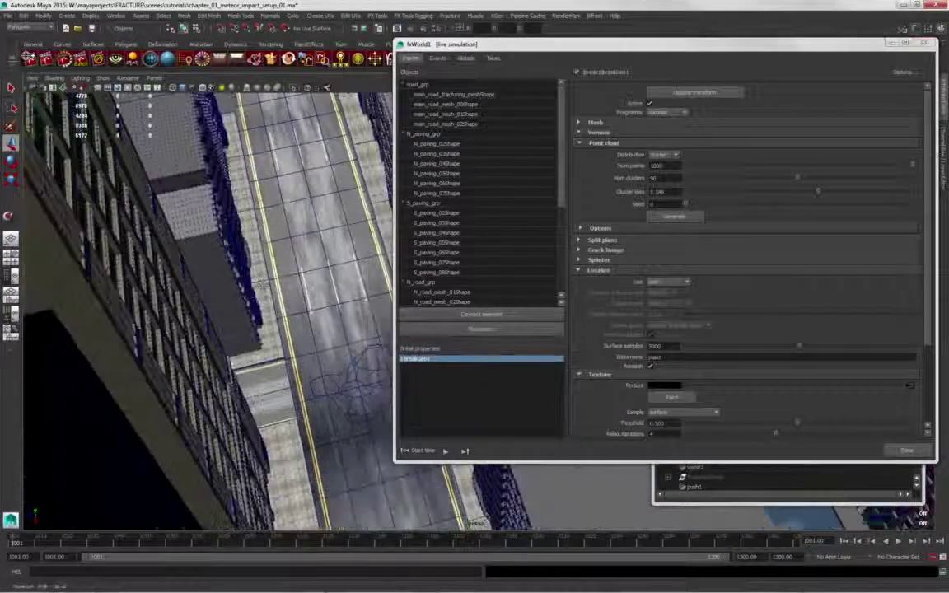
pyautogui.keyDown('alt'); pyautogui.moveTo(261, 285); pyautogui.dragTo(258, 295); pyautogui.keyUp('alt')
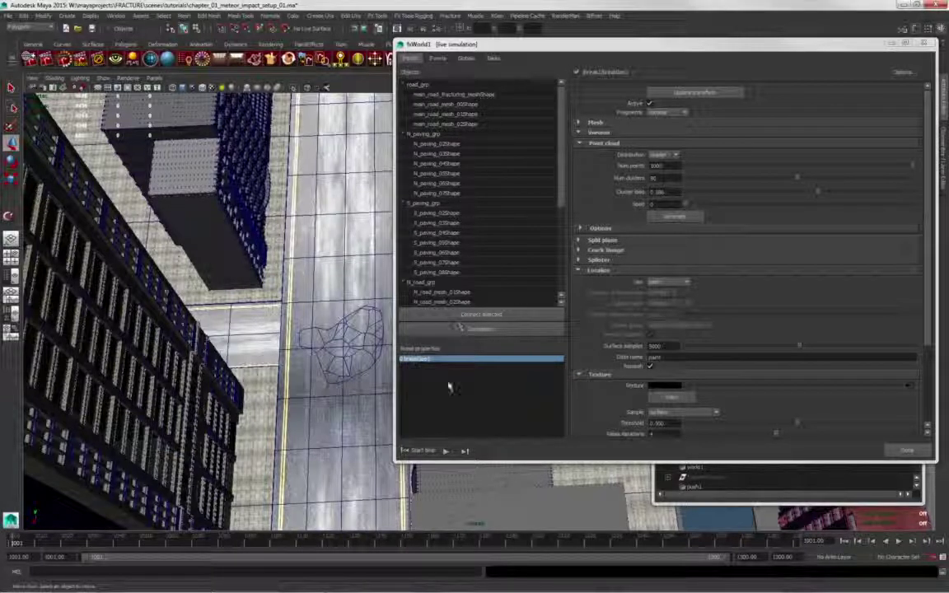
# Step: Try regenerating the breakGeo1 point cloud with a seed of 4
pyautogui.click(681, 217)
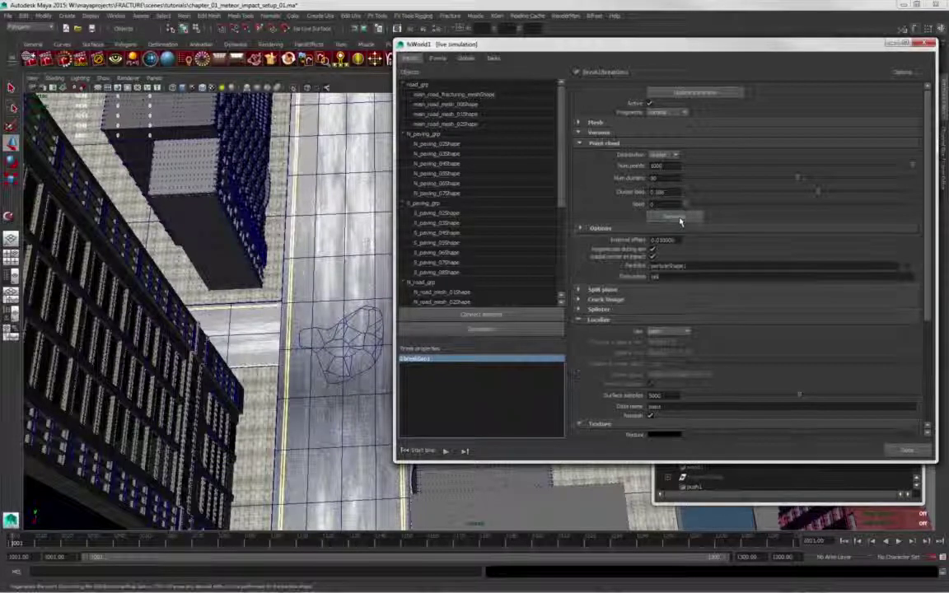
pyautogui.click(599, 229)
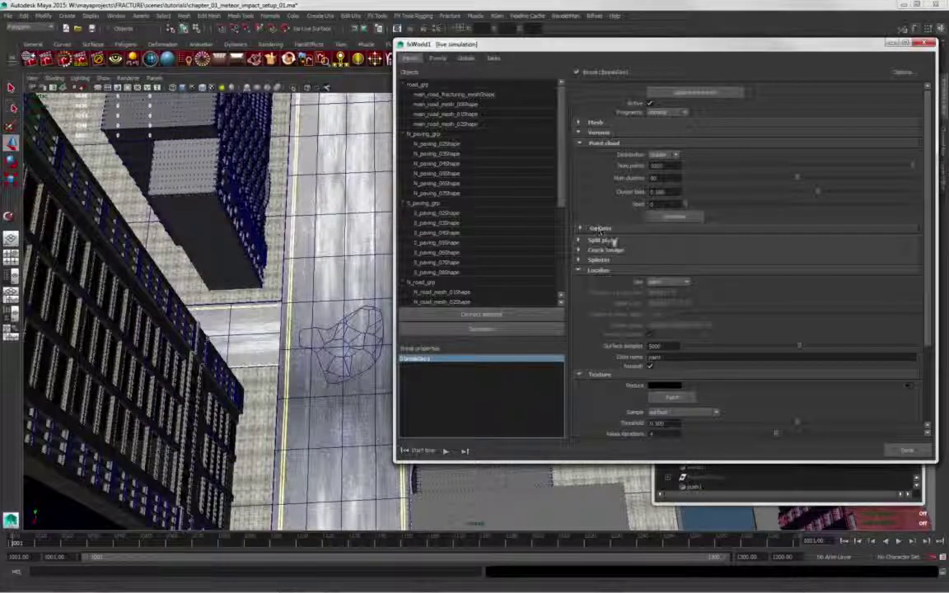
pyautogui.click(677, 218)
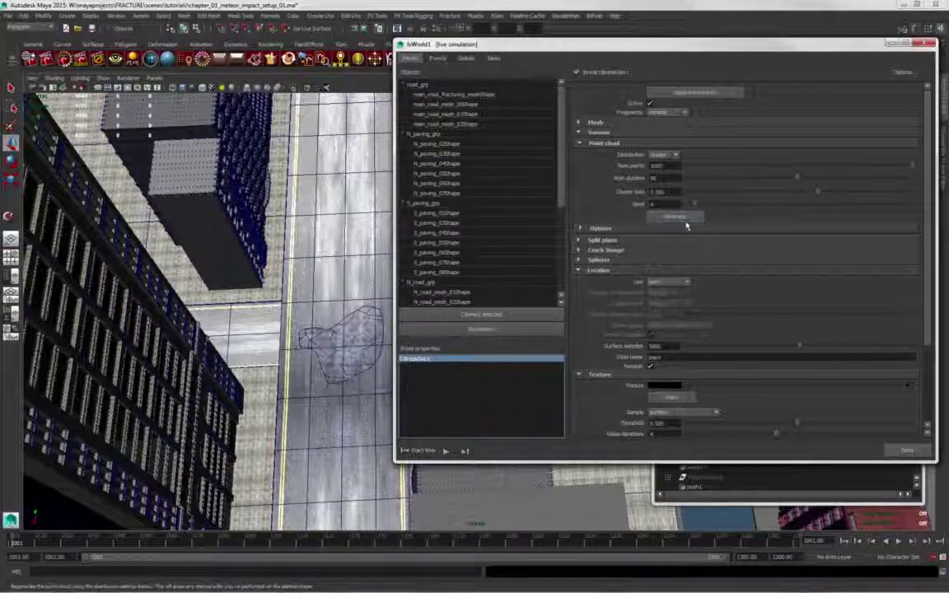
pyautogui.click(678, 222)
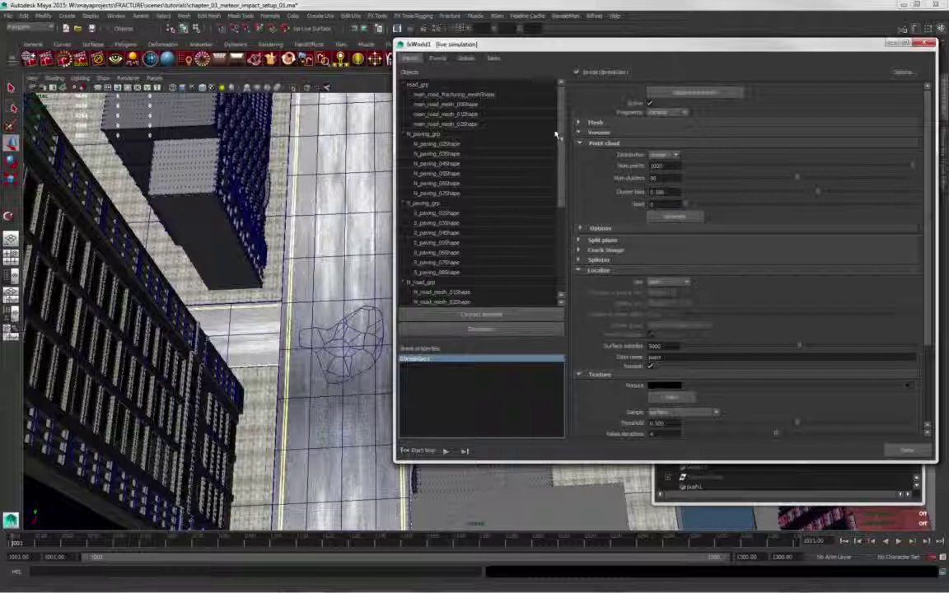
# Step: Activate the fxWorld1 simulation and open the modifiers of the meteor_impact event, leaving the road unobstructed by the window
pyautogui.click(466, 58)
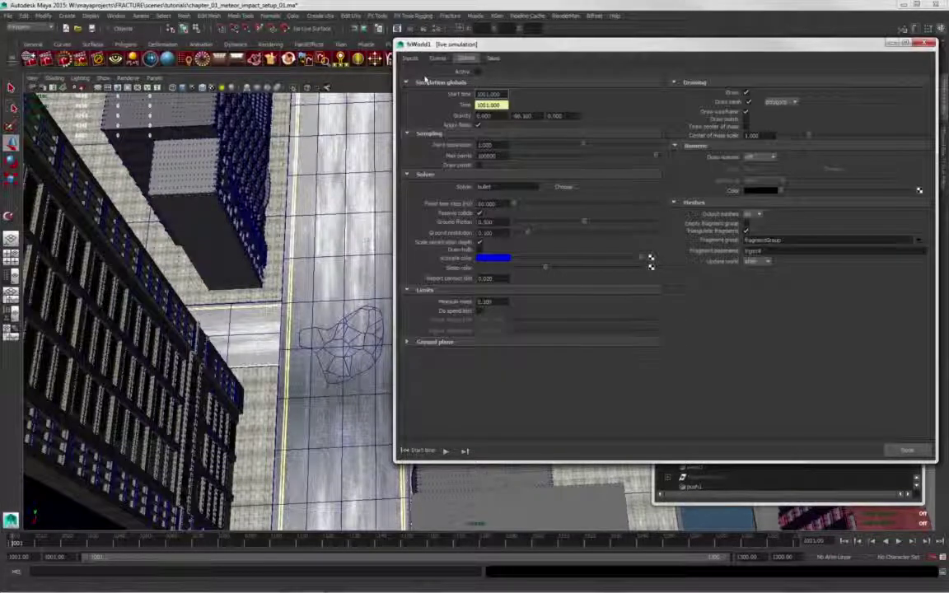
pyautogui.click(476, 73)
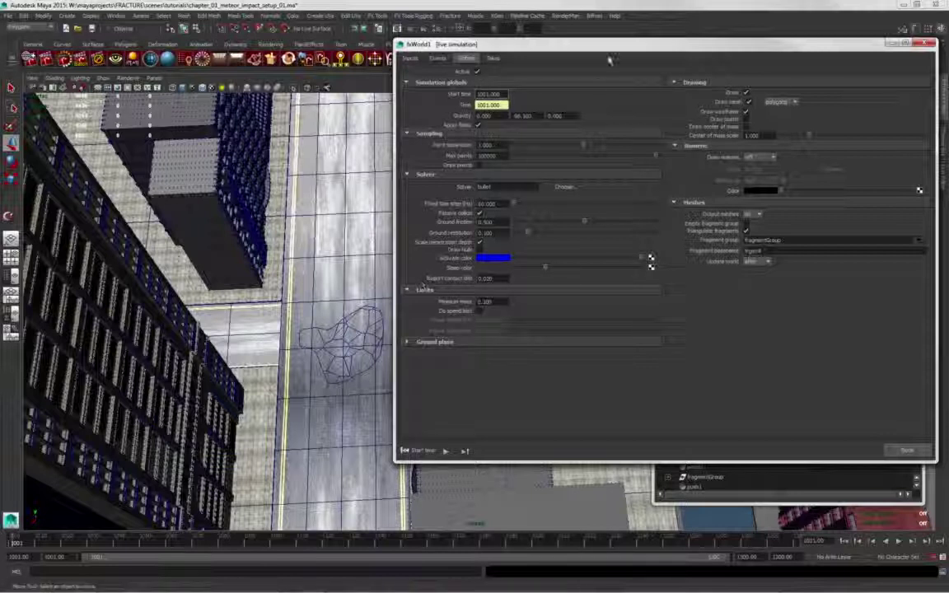
pyautogui.moveTo(579, 49)
pyautogui.mouseDown()
pyautogui.moveTo(626, 51)
pyautogui.moveTo(581, 50)
pyautogui.mouseUp()
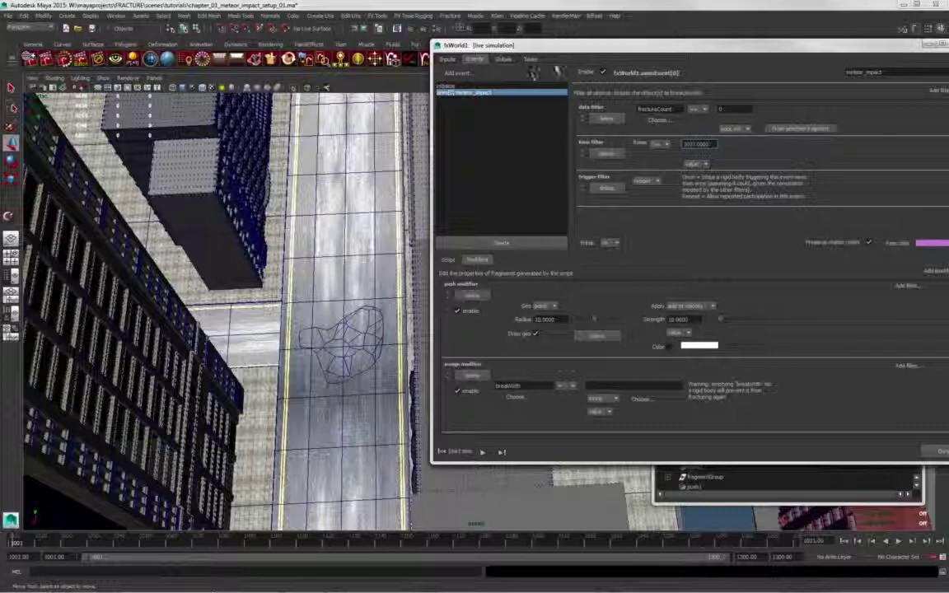
pyautogui.moveTo(552, 50); pyautogui.dragTo(691, 51)
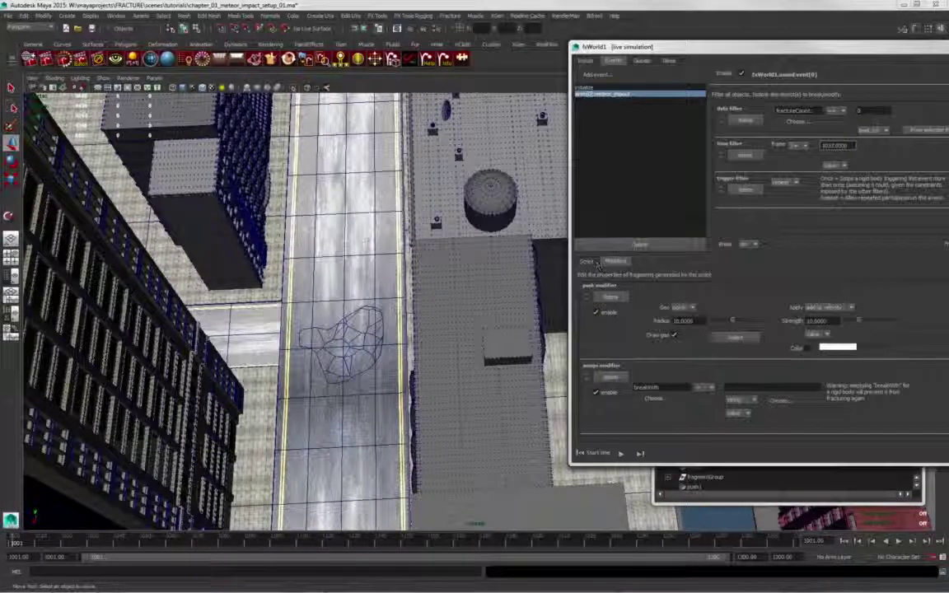
# Step: Run the simulation past the meteor impact, stop it, and examine the broken road fragments from street level
pyautogui.click(621, 454)
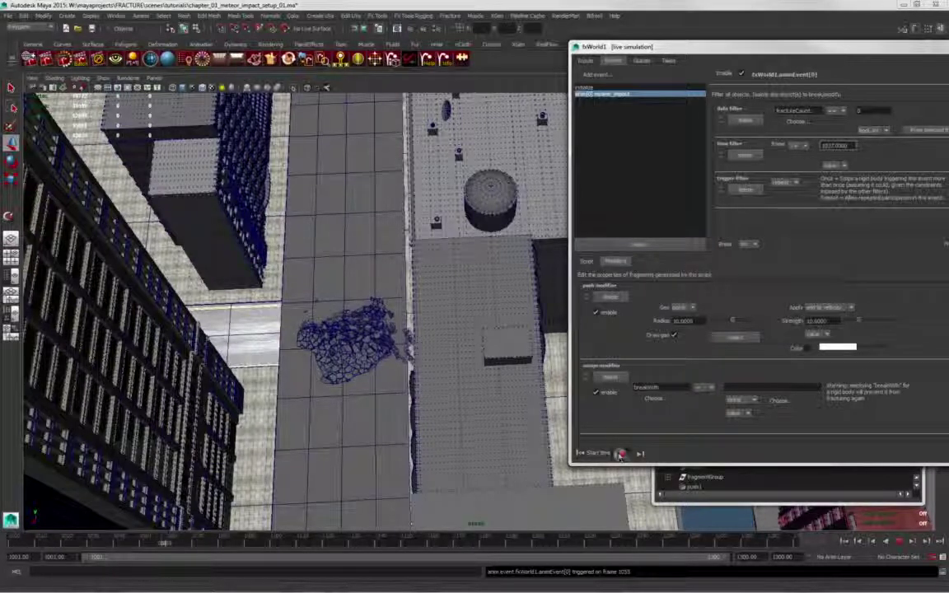
pyautogui.click(621, 454)
pyautogui.keyDown('alt'); pyautogui.moveTo(317, 416); pyautogui.dragTo(312, 315); pyautogui.keyUp('alt')
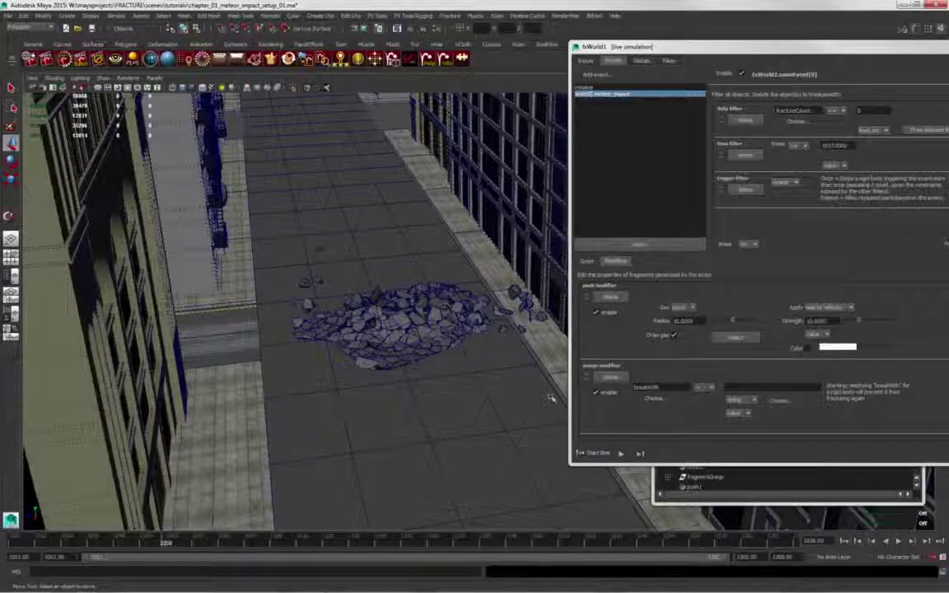
pyautogui.keyDown('alt'); pyautogui.moveTo(550, 399); pyautogui.dragTo(337, 333); pyautogui.keyUp('alt')
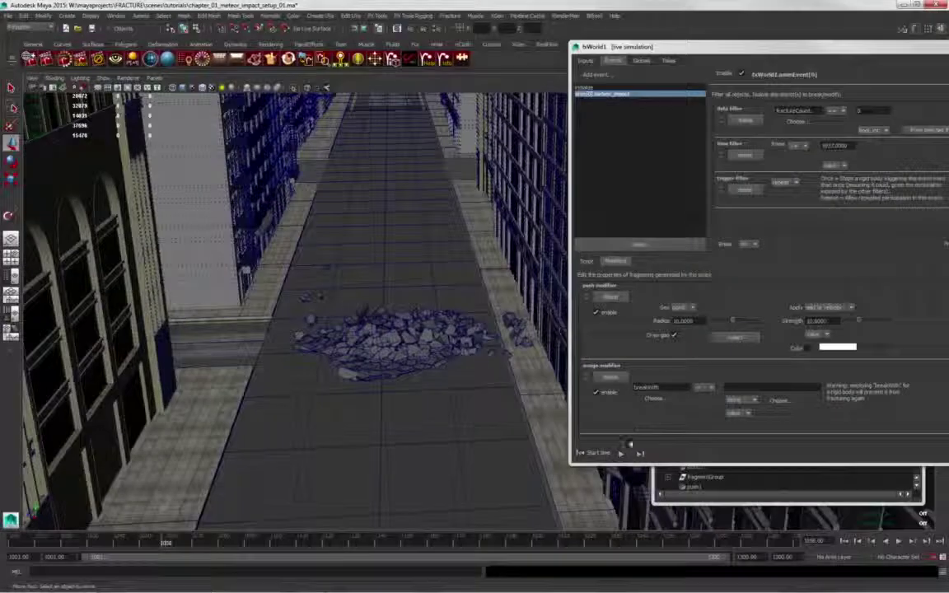
# Step: Return the simulation to its start time and disable the push modifier of the meteor_impact event
pyautogui.click(595, 454)
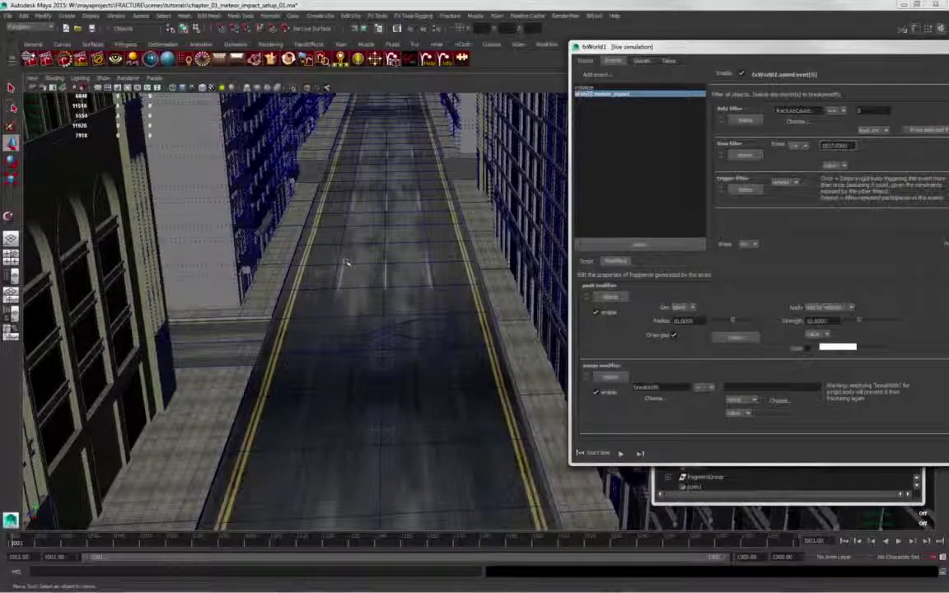
pyautogui.keyDown('alt'); pyautogui.moveTo(346, 262); pyautogui.dragTo(532, 152); pyautogui.keyUp('alt')
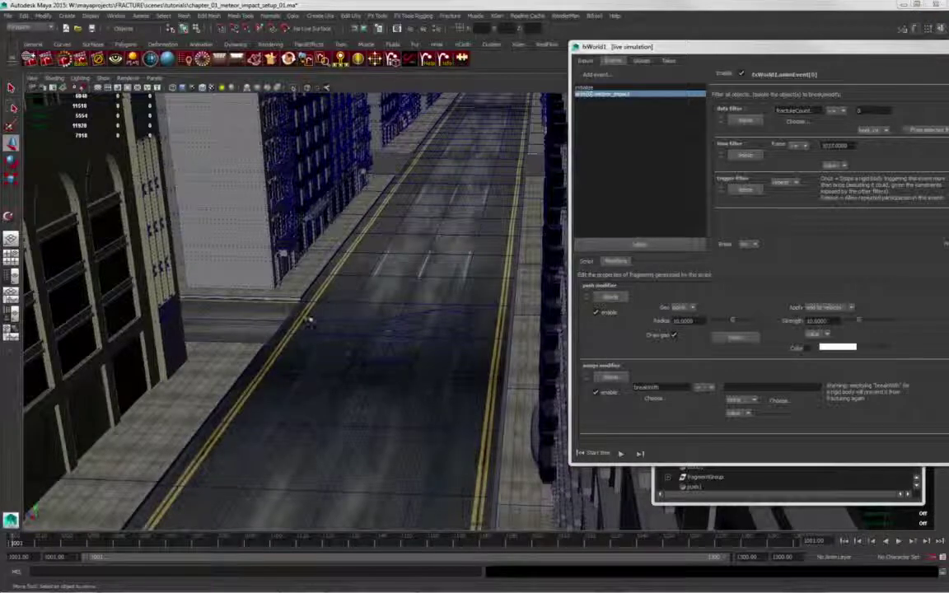
pyautogui.keyDown('alt'); pyautogui.moveTo(267, 269); pyautogui.dragTo(324, 313); pyautogui.keyUp('alt')
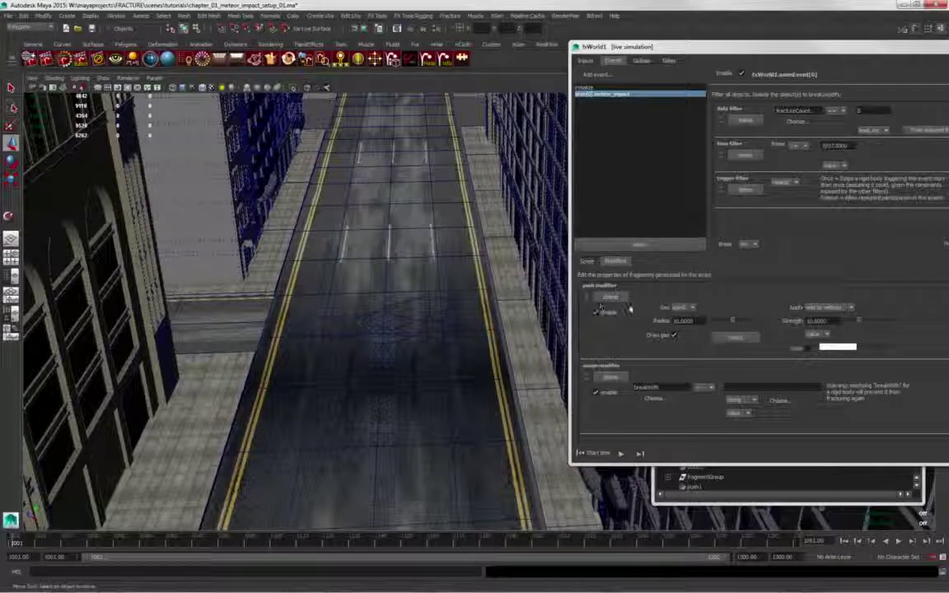
pyautogui.click(599, 314)
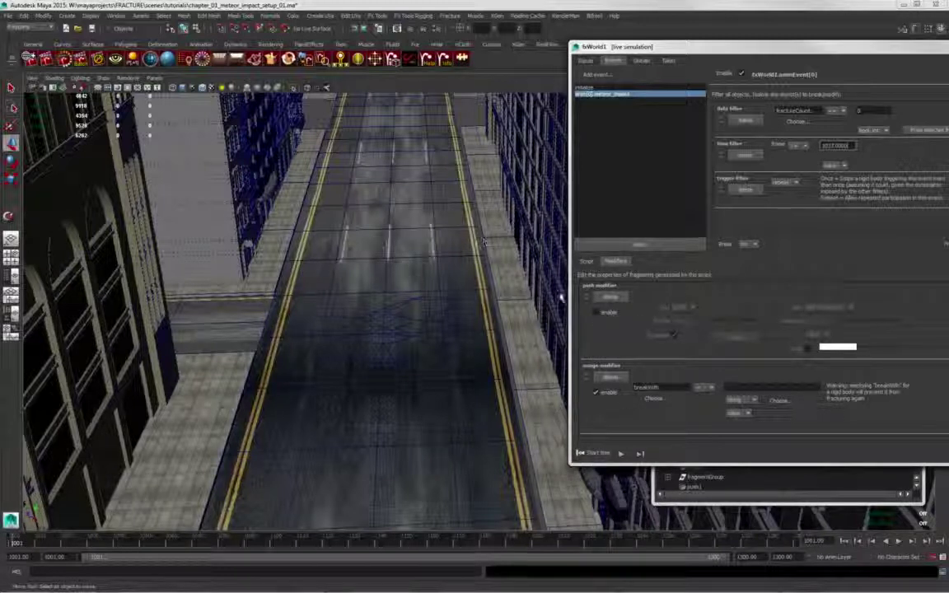
# Step: Rerun the simulation through the impact without the push, and delete the push modifier from the meteor_impact event
pyautogui.click(621, 453)
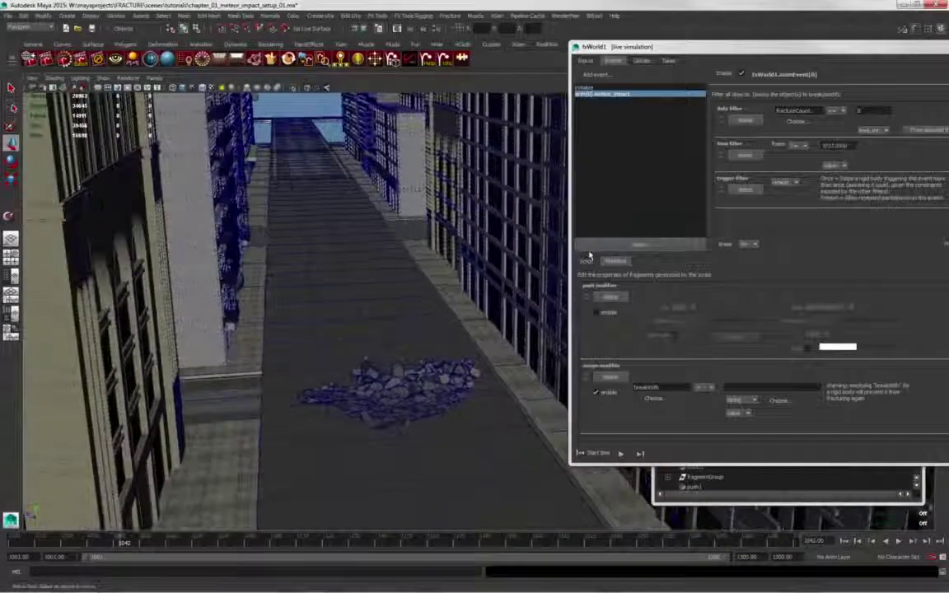
pyautogui.click(611, 299)
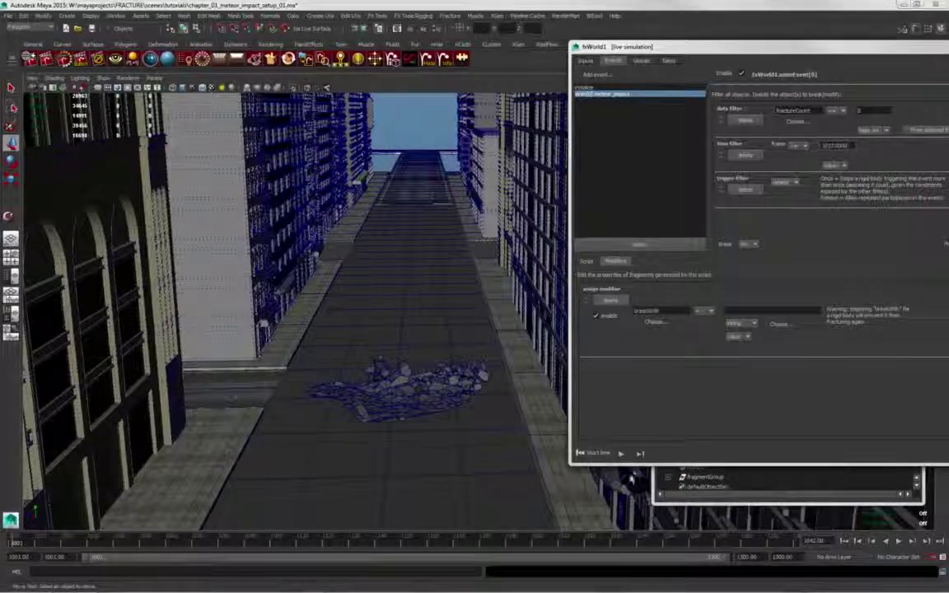
# Step: Replay the simulation past the meteor impact twice, stopping each run, and inspect the broken road area from street level and above
pyautogui.click(620, 454)
pyautogui.click(620, 454)
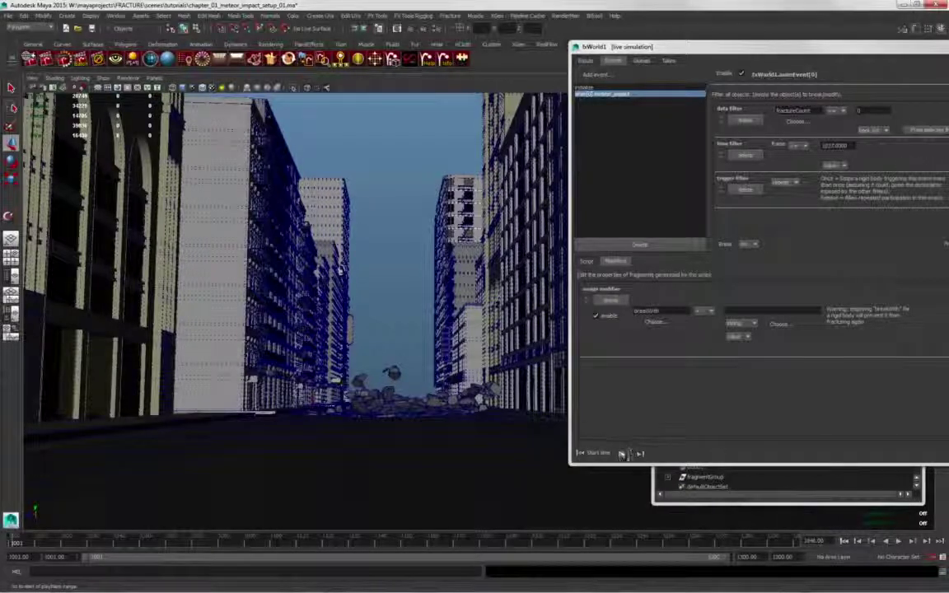
pyautogui.click(620, 453)
pyautogui.click(620, 453)
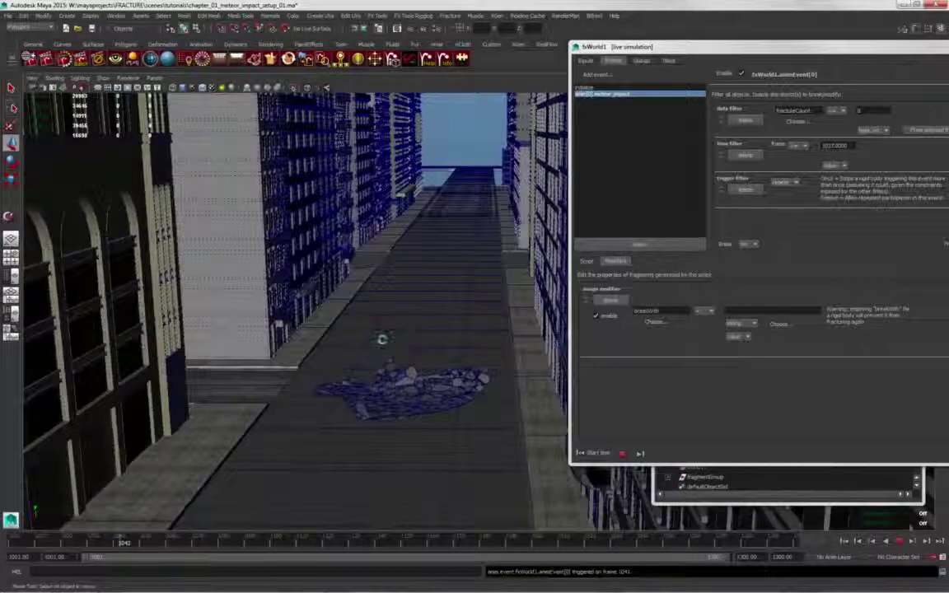
pyautogui.press('Escape')
pyautogui.keyDown('alt'); pyautogui.moveTo(360, 338); pyautogui.dragTo(400, 393); pyautogui.keyUp('alt')
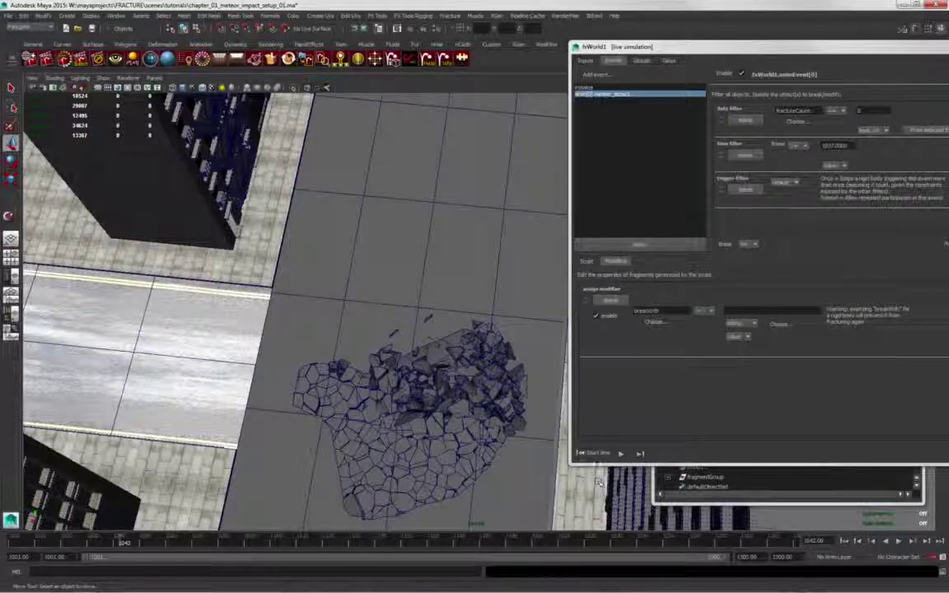
# Step: Return the simulation to its start time and show the break properties of the main road fracturing mesh
pyautogui.click(590, 454)
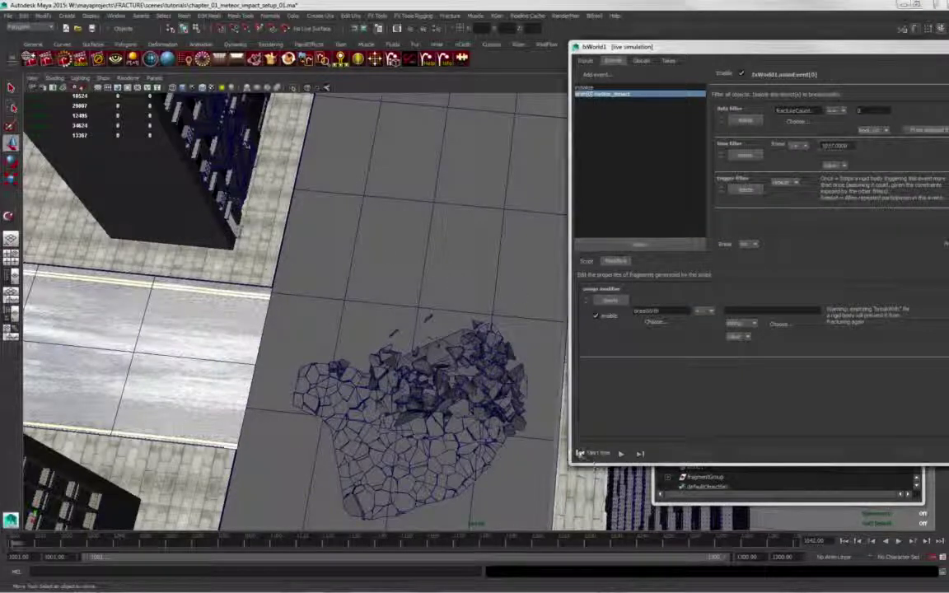
pyautogui.keyDown('alt'); pyautogui.moveTo(410, 332); pyautogui.dragTo(367, 261, button='right'); pyautogui.keyUp('alt')
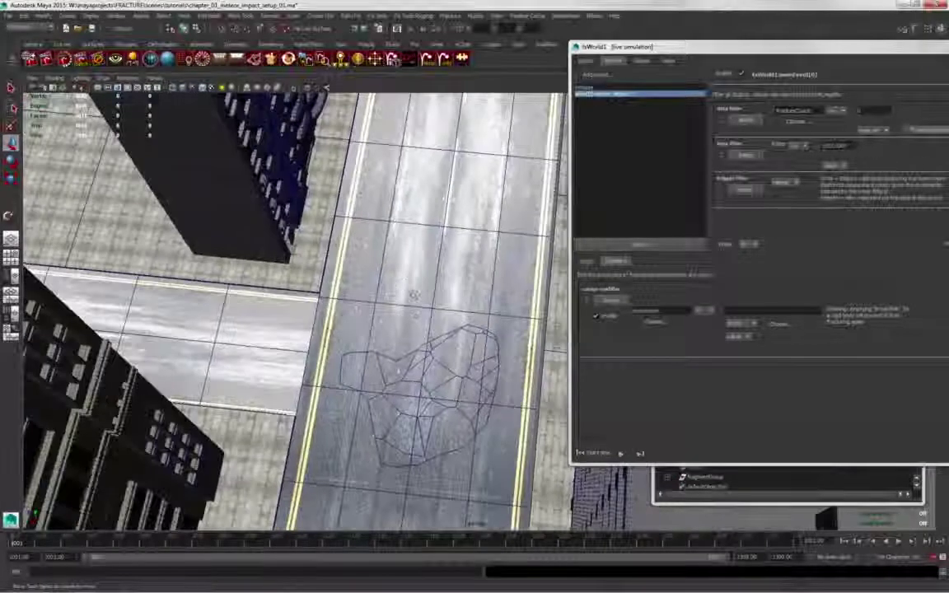
pyautogui.click(368, 261)
pyautogui.click(585, 61)
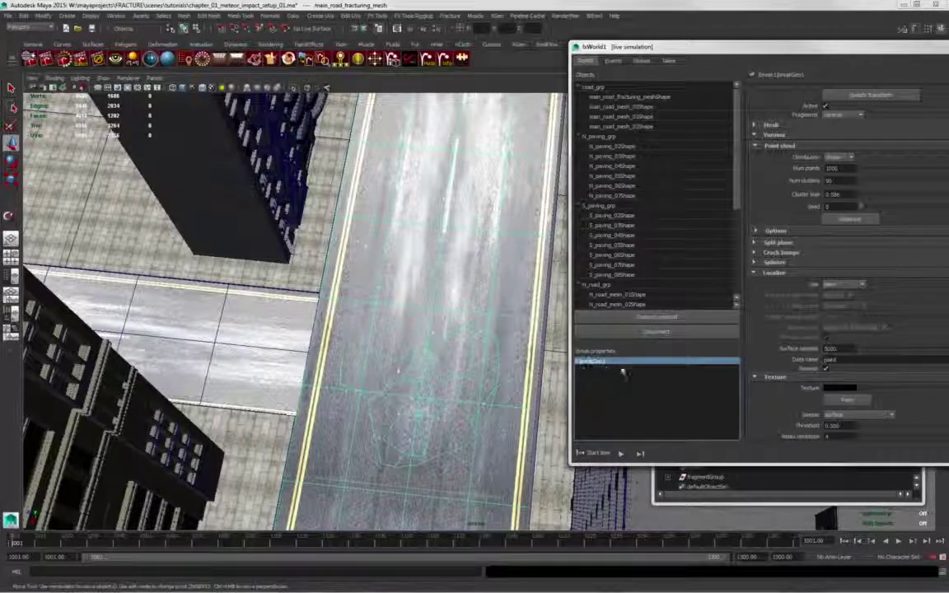
# Step: Open the break texture for painting and extend the white area across the gaps along its far edge
pyautogui.click(849, 402)
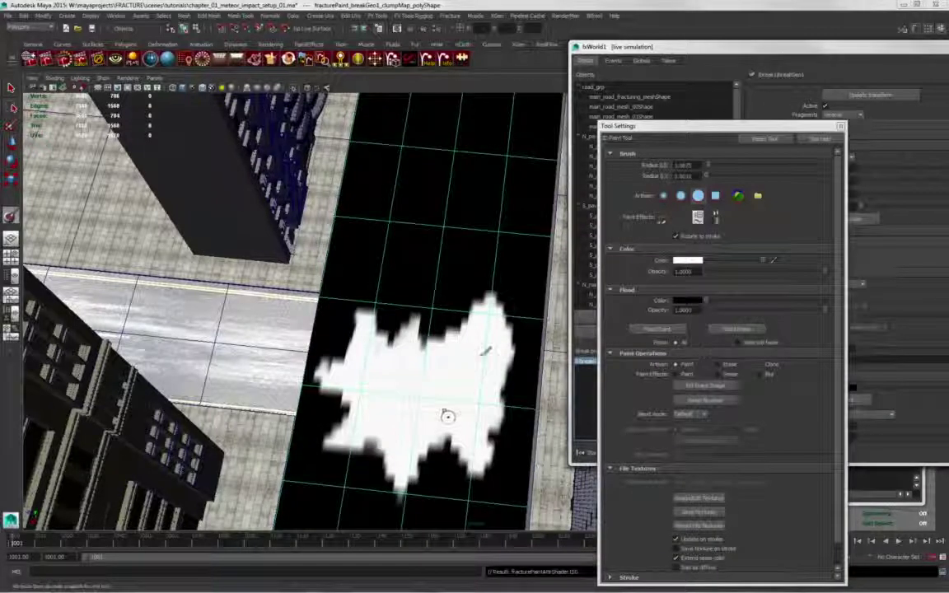
pyautogui.keyDown('alt'); pyautogui.moveTo(385, 416); pyautogui.dragTo(355, 308); pyautogui.keyUp('alt')
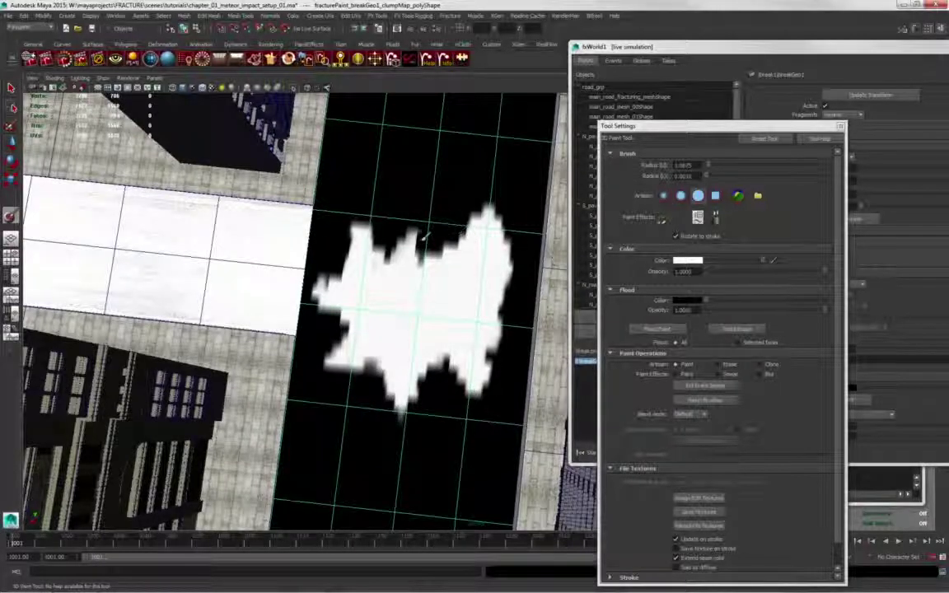
pyautogui.moveTo(445, 233)
pyautogui.mouseDown()
pyautogui.moveTo(378, 210)
pyautogui.moveTo(429, 202)
pyautogui.moveTo(423, 213)
pyautogui.moveTo(344, 186)
pyautogui.moveTo(370, 219)
pyautogui.moveTo(441, 245)
pyautogui.moveTo(309, 233)
pyautogui.moveTo(296, 221)
pyautogui.moveTo(365, 227)
pyautogui.mouseUp()
# Step: Set the paint color to black, paint out the white spikes along the near edge, and finish painting
pyautogui.moveTo(761, 260); pyautogui.dragTo(689, 261)
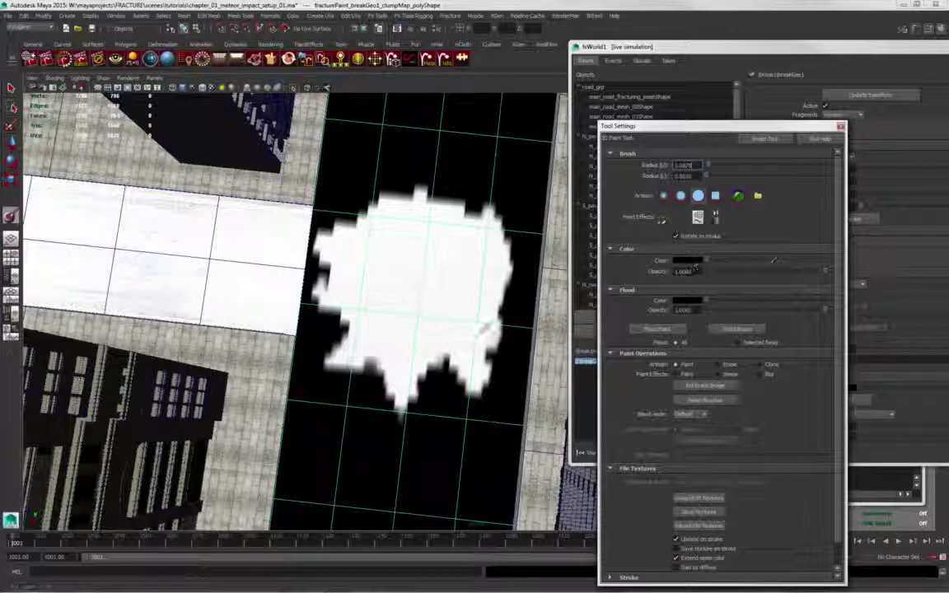
pyautogui.moveTo(371, 336); pyautogui.dragTo(376, 342)
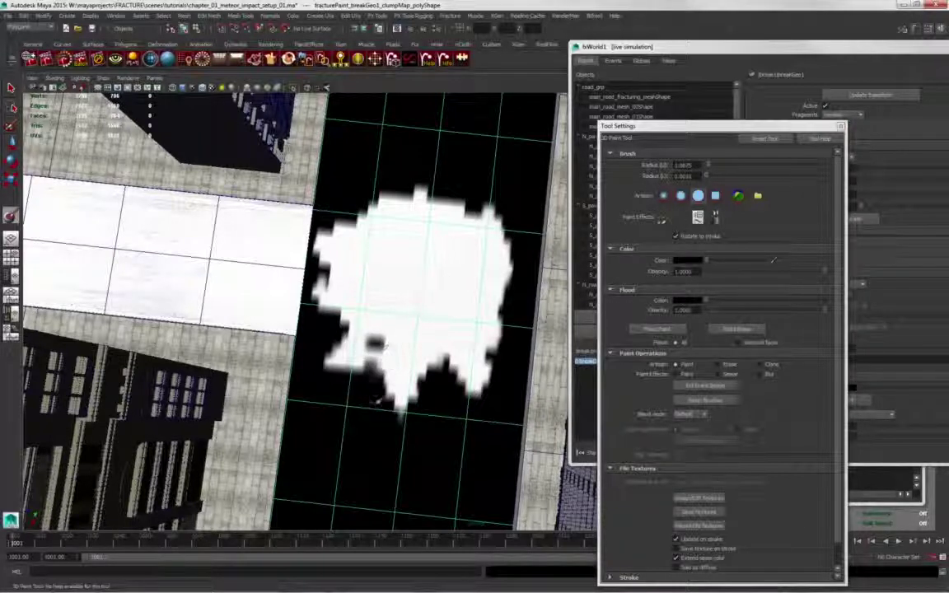
pyautogui.moveTo(365, 396)
pyautogui.mouseDown()
pyautogui.moveTo(451, 387)
pyautogui.moveTo(492, 360)
pyautogui.moveTo(486, 375)
pyautogui.moveTo(374, 389)
pyautogui.moveTo(422, 364)
pyautogui.moveTo(394, 353)
pyautogui.moveTo(388, 382)
pyautogui.moveTo(383, 371)
pyautogui.moveTo(399, 355)
pyautogui.mouseUp()
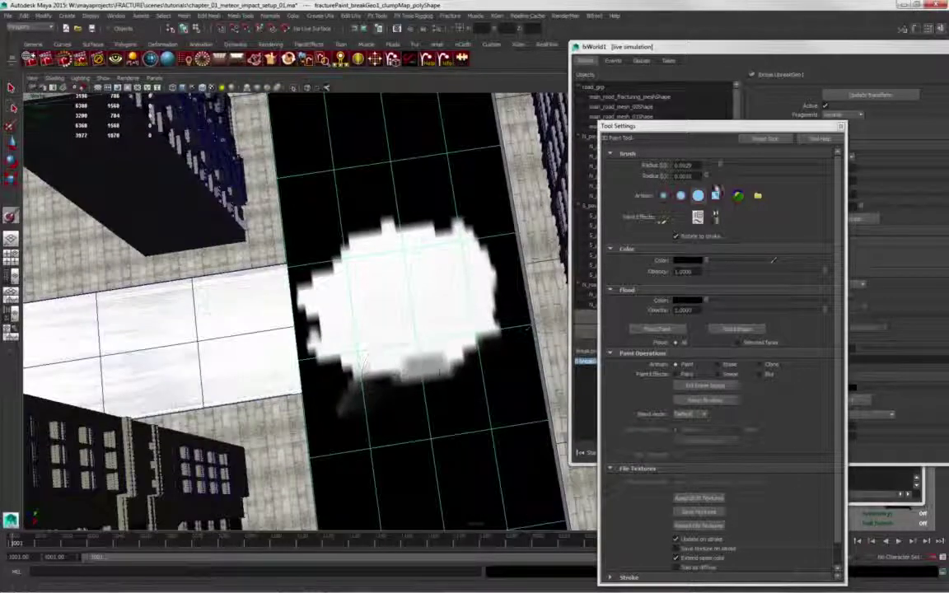
pyautogui.click(756, 112)
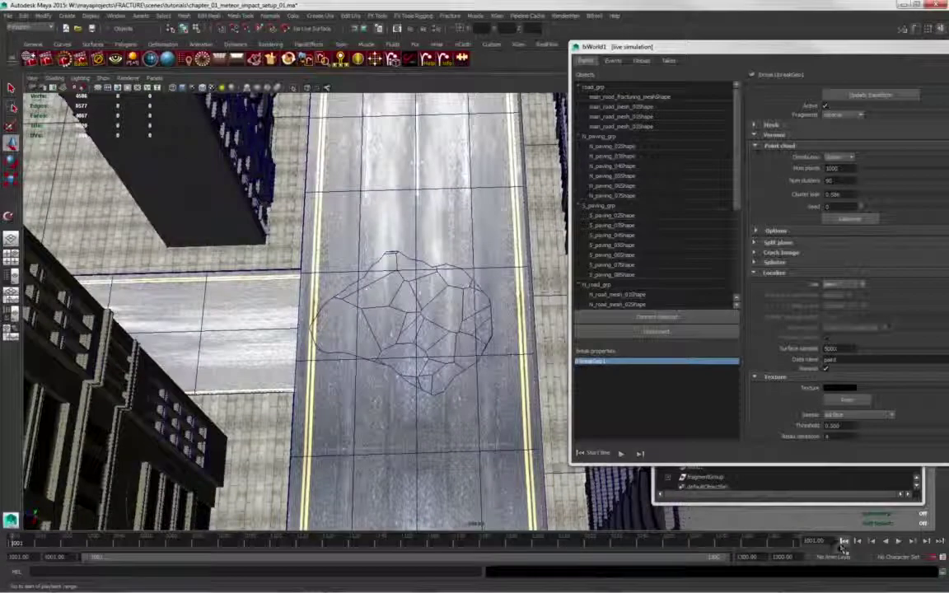
# Step: Run the simulation through the meteor impact with the repainted texture, stop it, and examine the fragments from street level
pyautogui.click(898, 541)
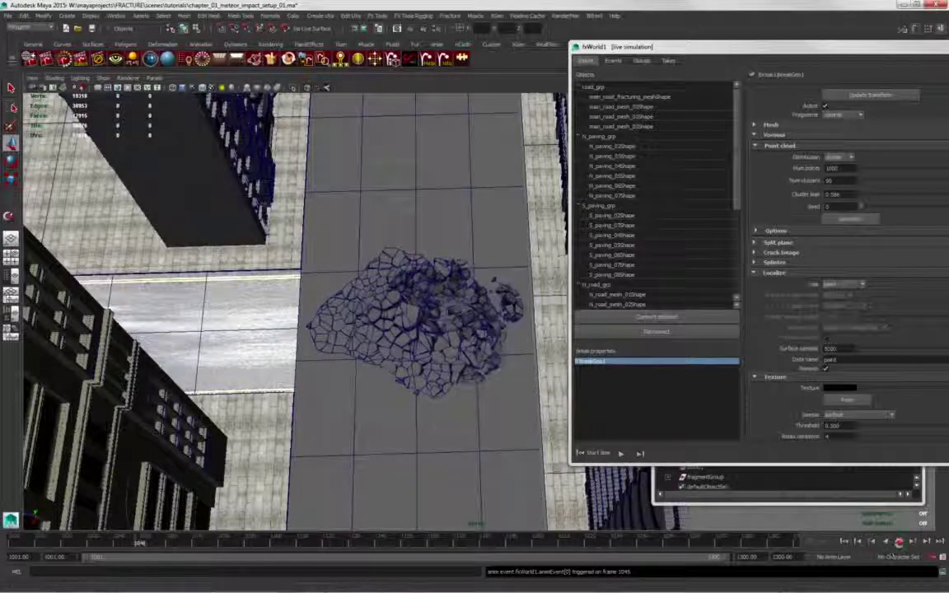
pyautogui.click(898, 541)
pyautogui.keyDown('alt'); pyautogui.moveTo(307, 357); pyautogui.dragTo(298, 302); pyautogui.keyUp('alt')
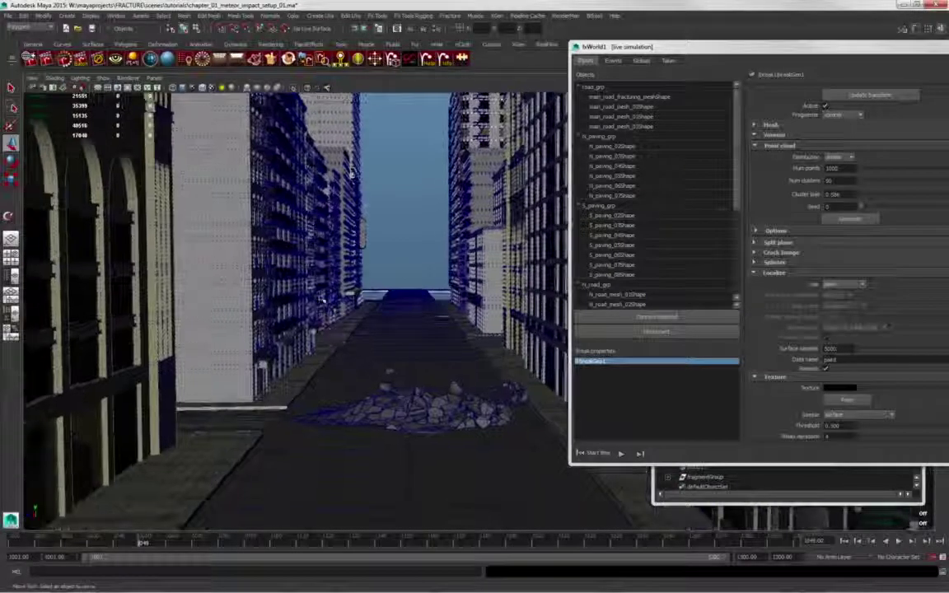